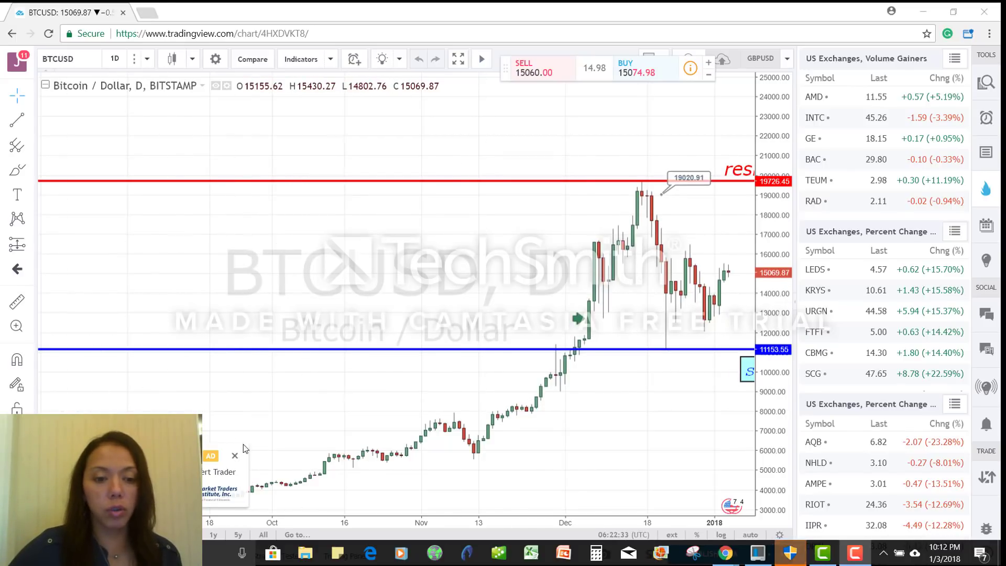
# Dismiss the chart ad and its upgrade offer, and hide the market widgets beside the chart
pyautogui.click(235, 455)
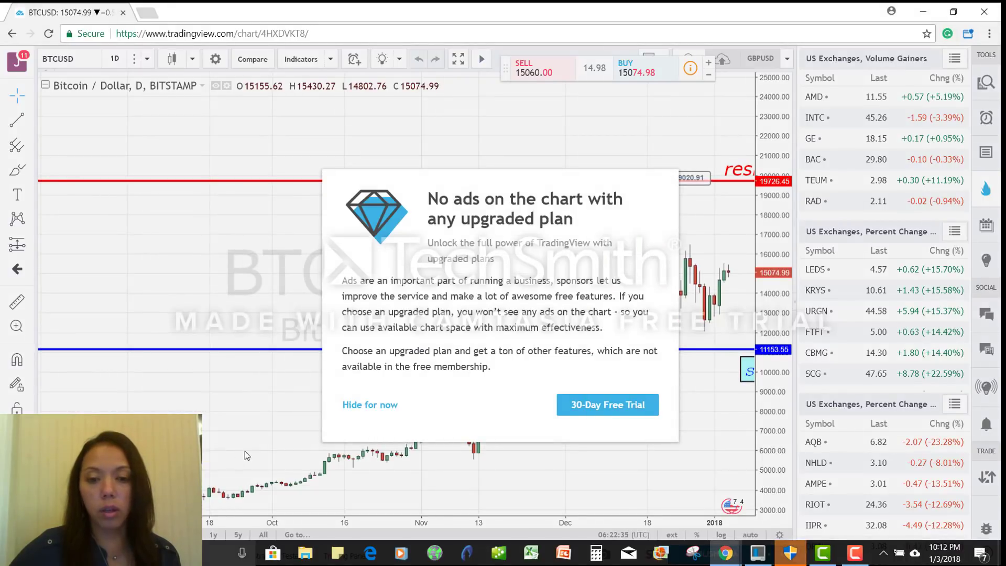
pyautogui.click(370, 405)
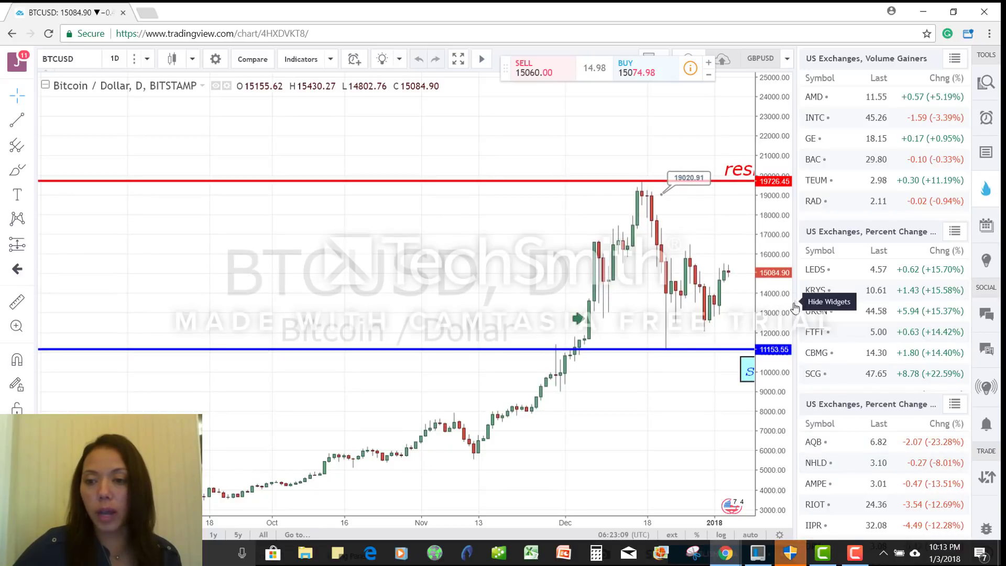
pyautogui.click(794, 307)
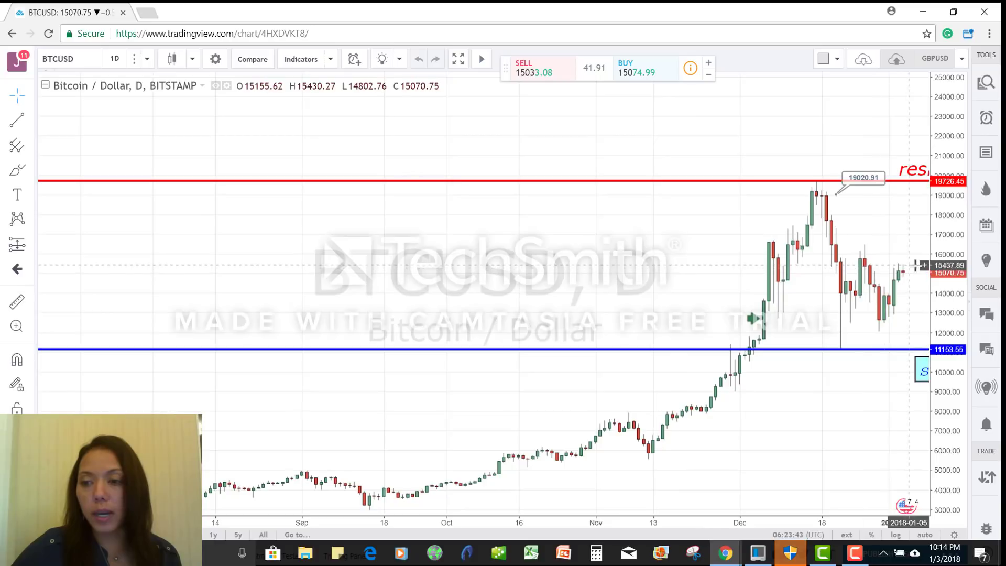
# Delete the price callout near the December peak and the red and blue horizontal lines from the chart
pyautogui.rightClick(871, 183)
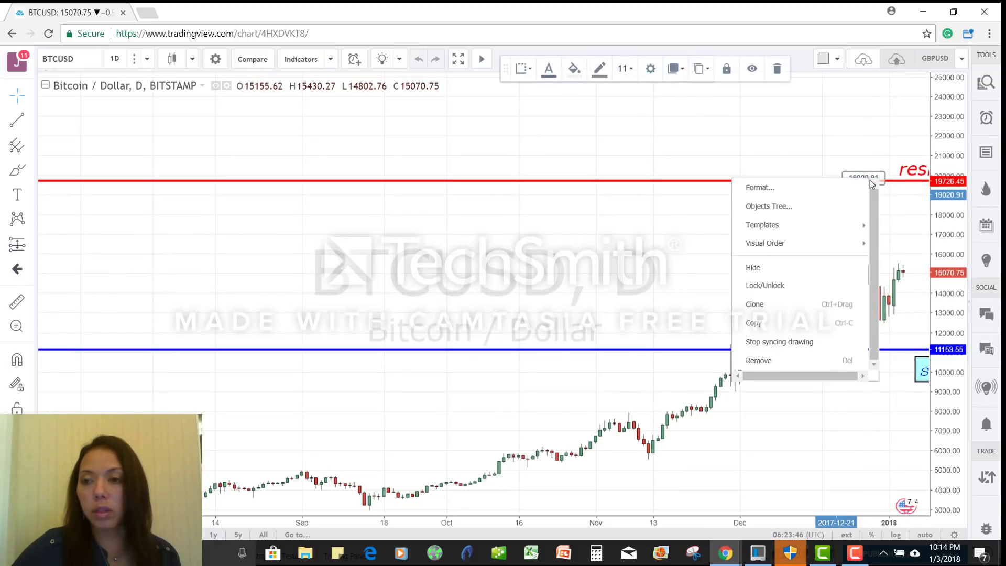
pyautogui.click(764, 361)
pyautogui.click(788, 183)
pyautogui.press('Delete')
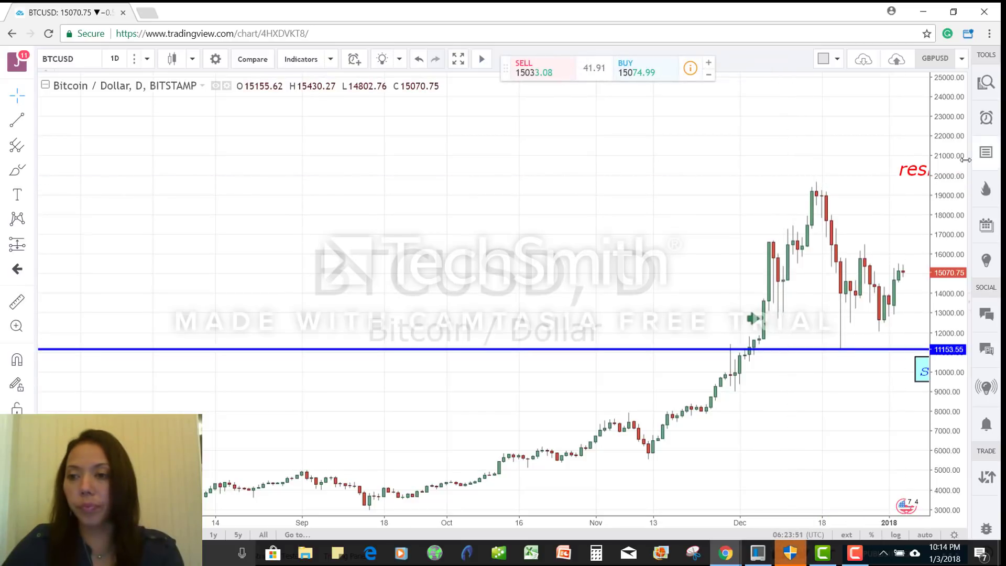
pyautogui.click(863, 350)
pyautogui.press('Delete')
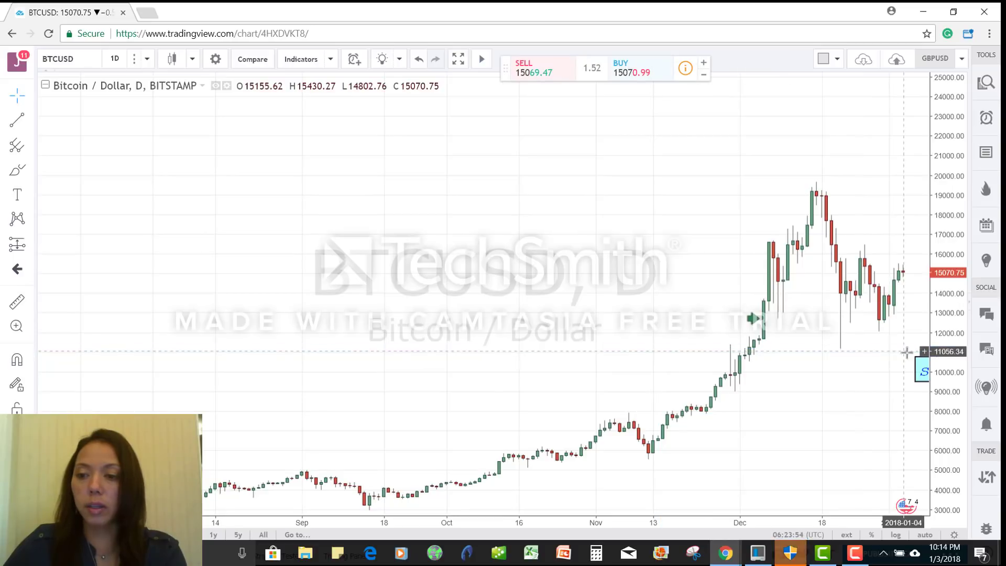
# Delete the boxed text label below the recent candles and the green arrow marker beside the December rally
pyautogui.click(916, 379)
pyautogui.press('Delete')
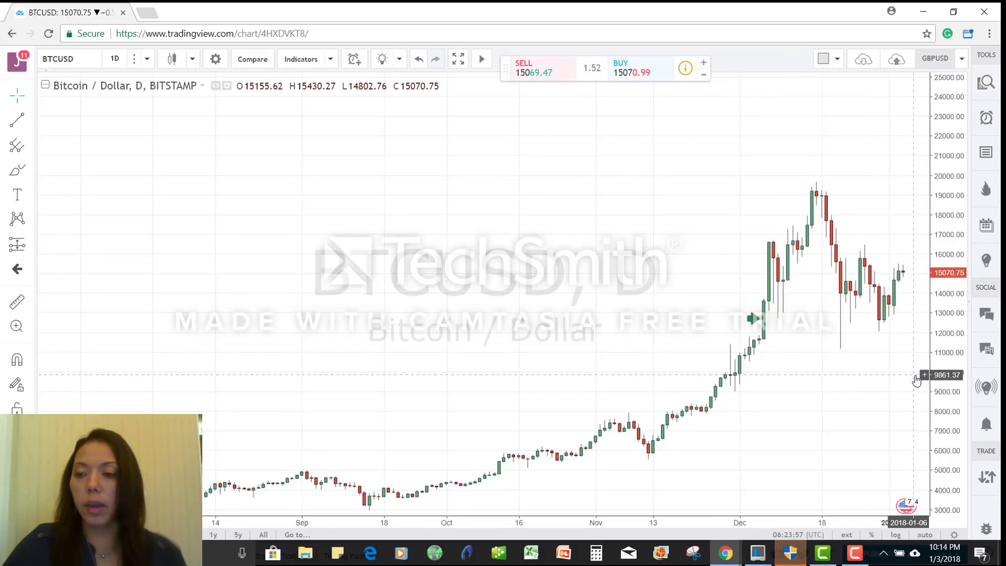
pyautogui.moveTo(860, 366); pyautogui.dragTo(827, 342)
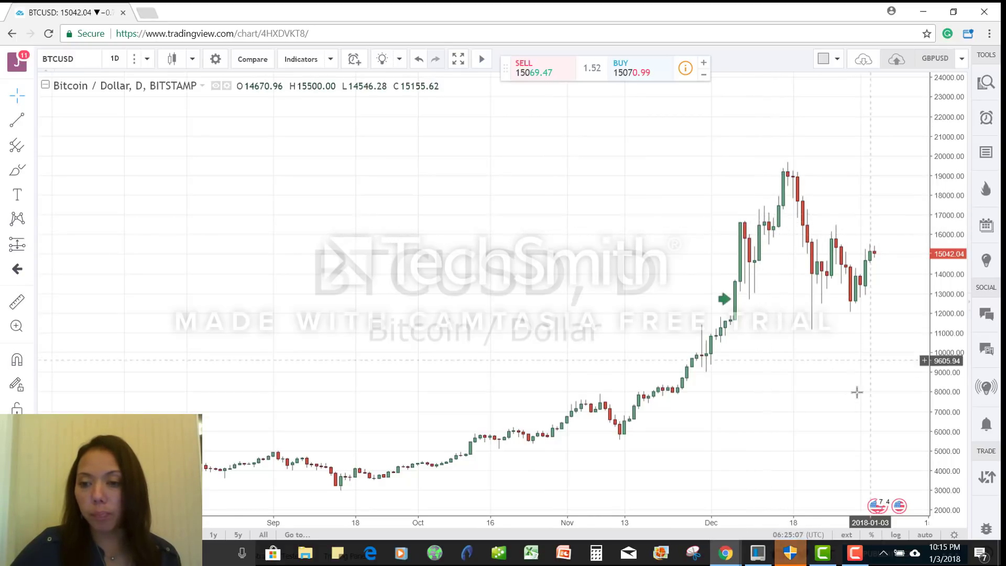
pyautogui.click(725, 301)
pyautogui.press('Delete')
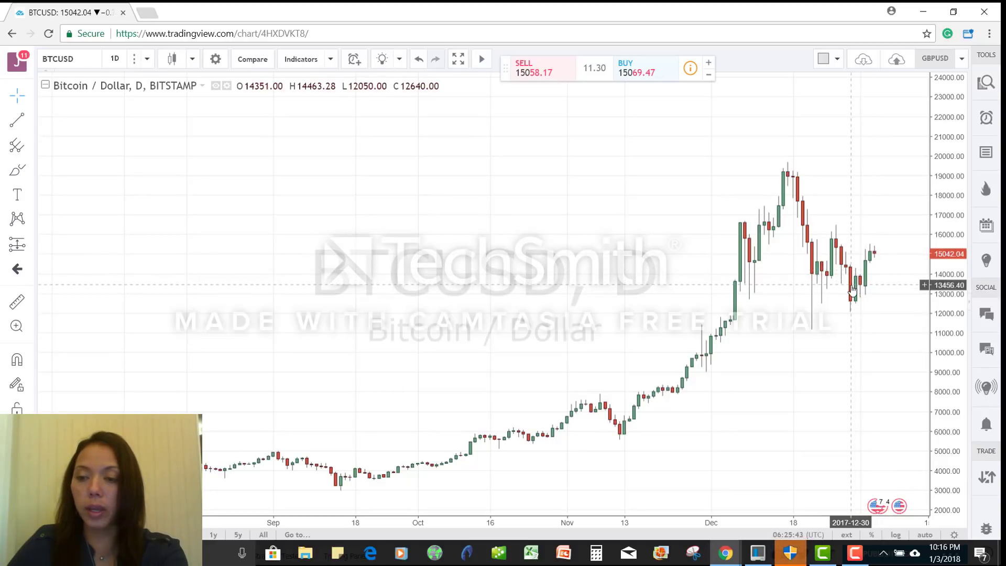
# Switch the BTCUSD chart to the 1 week interval
pyautogui.click(114, 59)
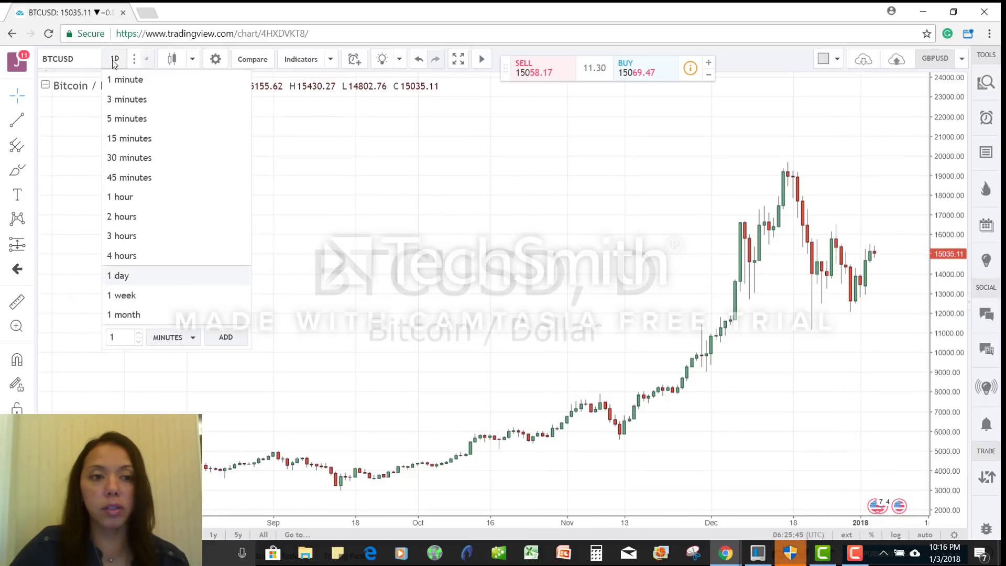
pyautogui.click(126, 296)
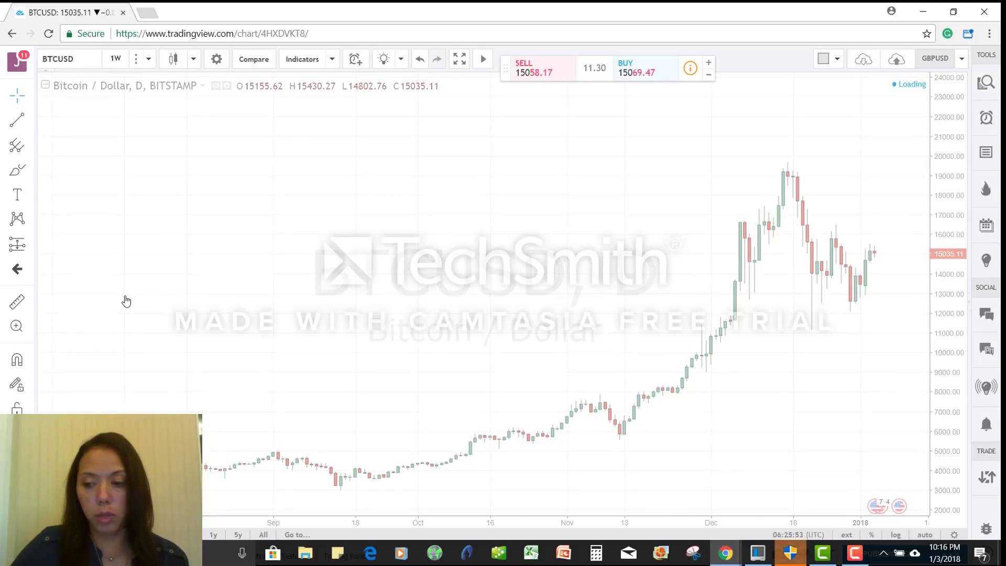
# Check the computer's Wi-Fi connection status in the list of available networks
pyautogui.click(885, 555)
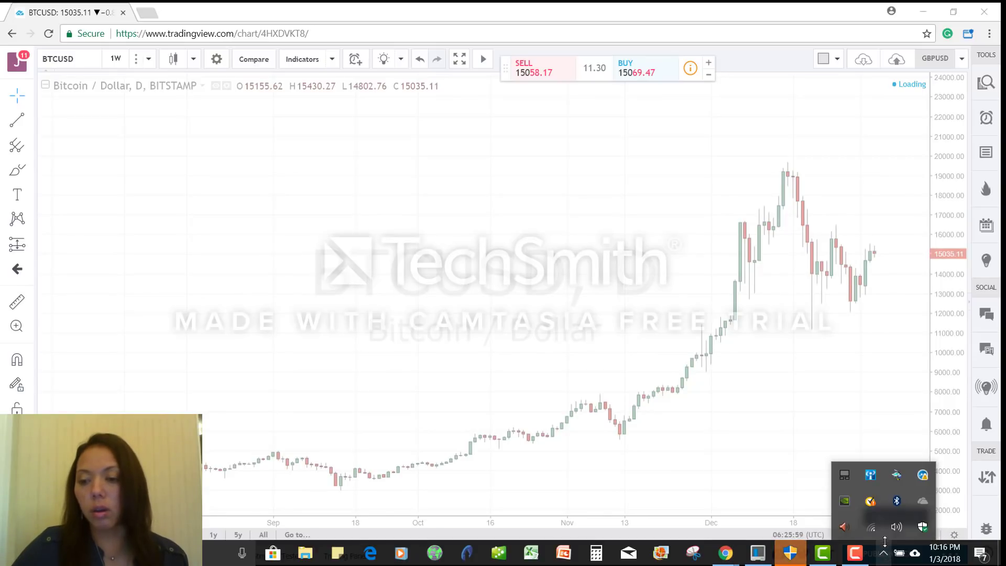
pyautogui.click(872, 533)
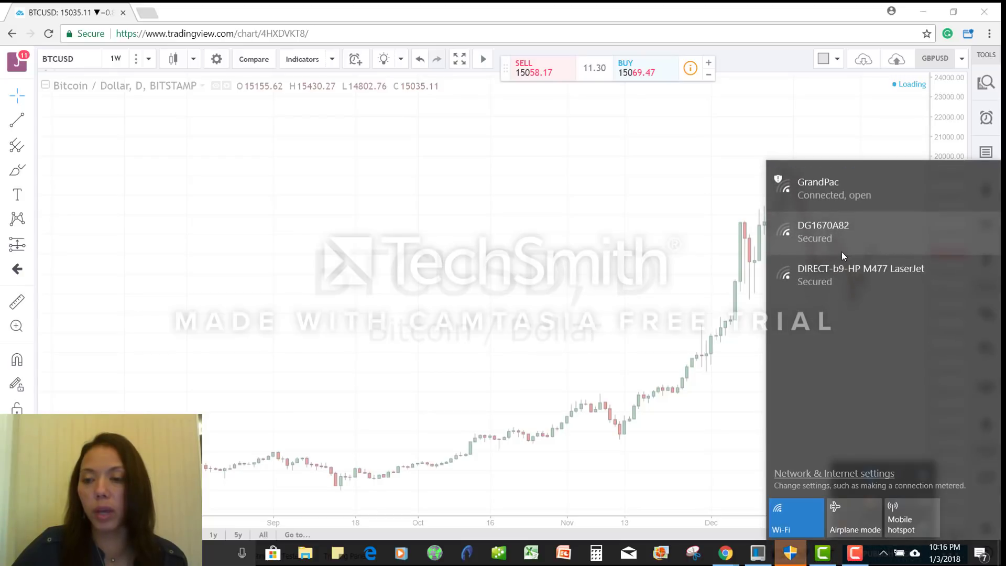
pyautogui.click(827, 187)
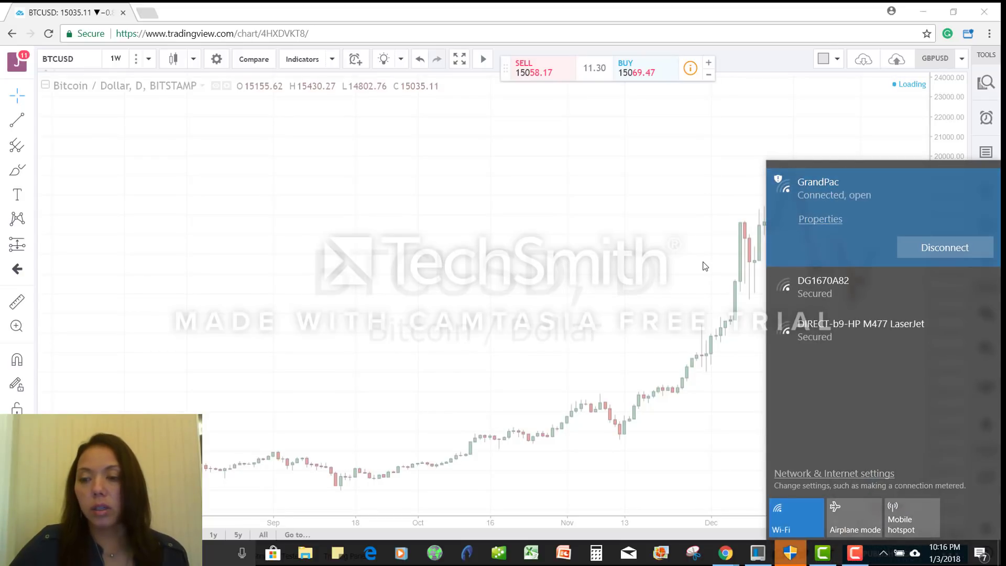
pyautogui.click(692, 249)
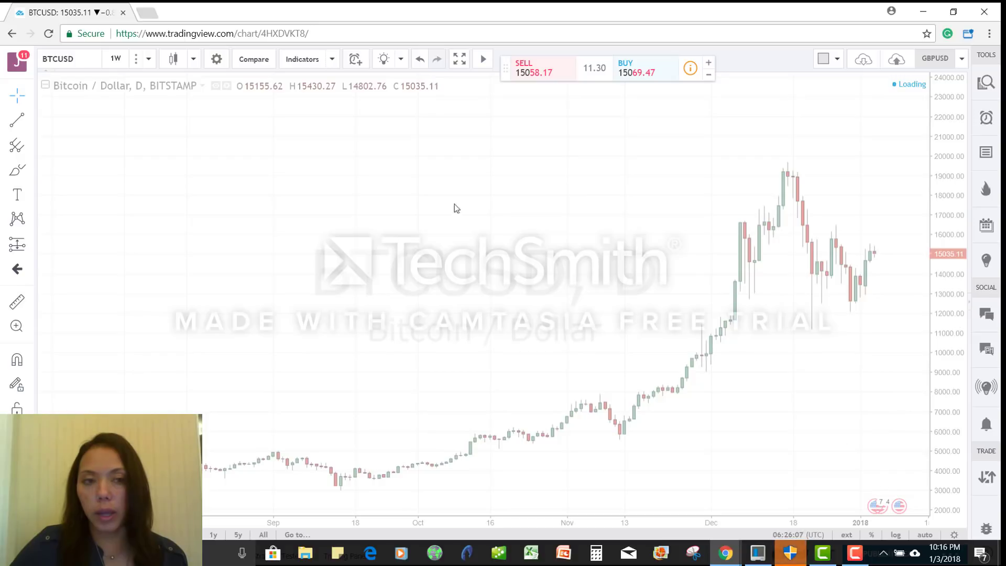
pyautogui.click(117, 60)
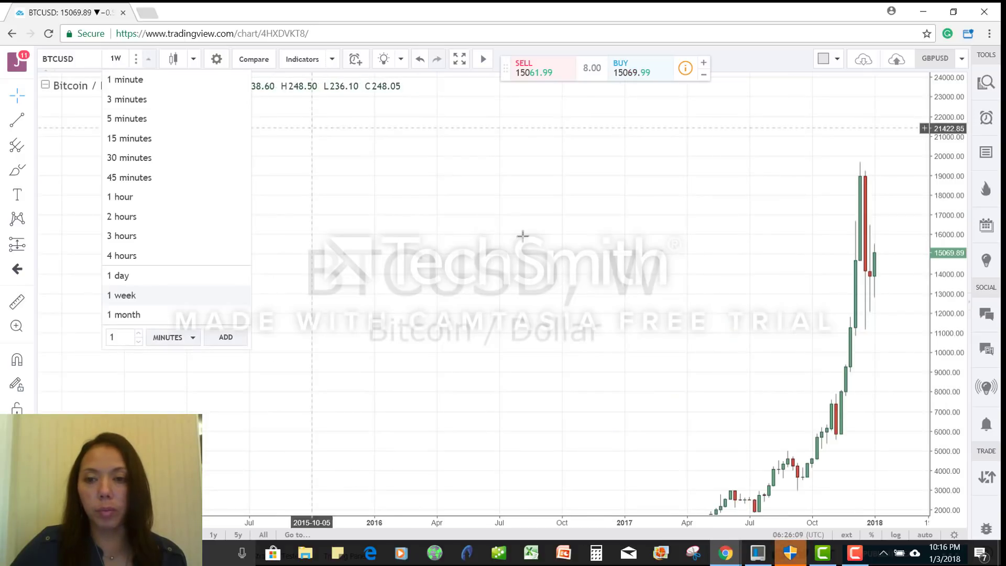
pyautogui.click(689, 353)
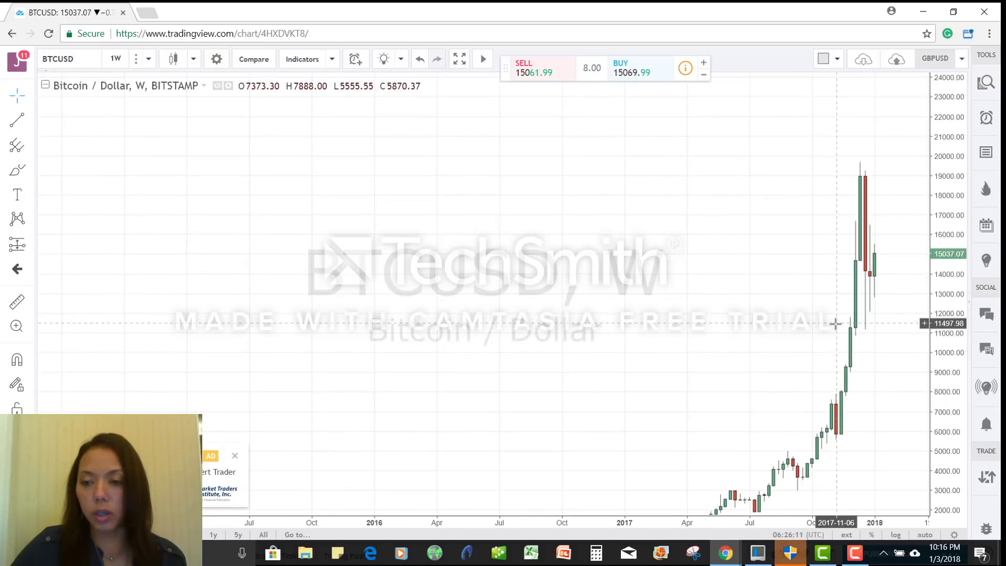
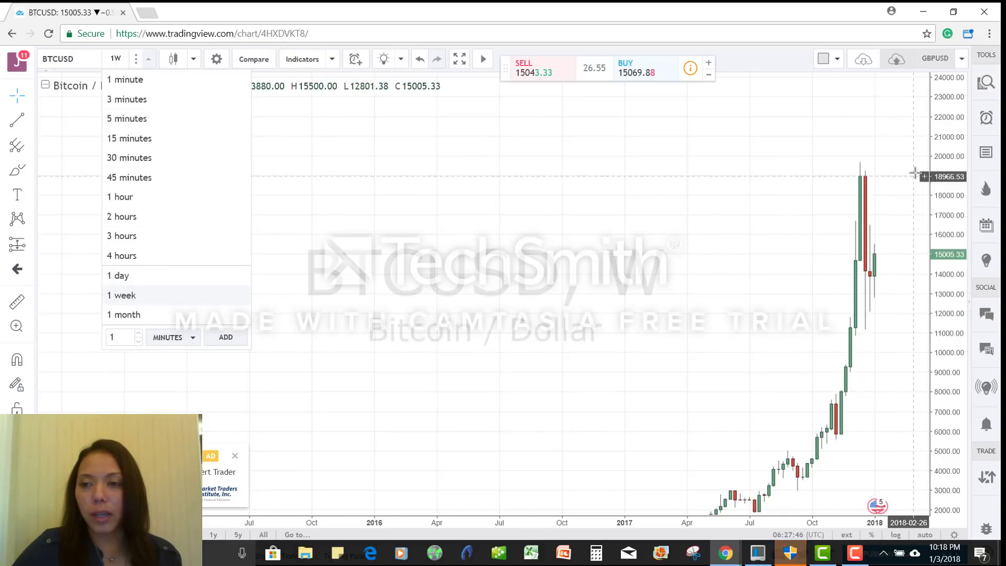
pyautogui.click(337, 128)
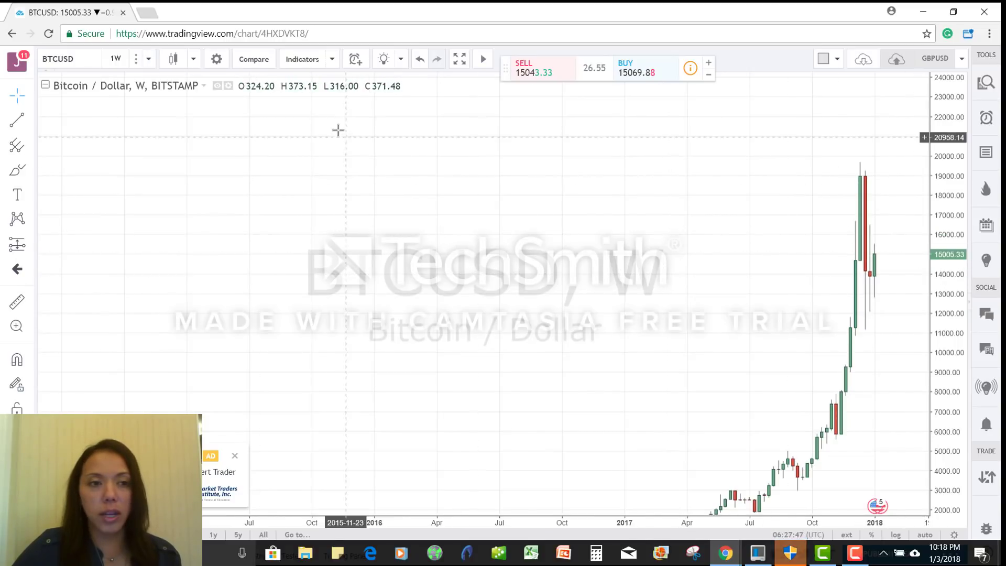
# Set the chart to the 1 day interval and close the ad over the chart
pyautogui.click(112, 62)
pyautogui.click(138, 282)
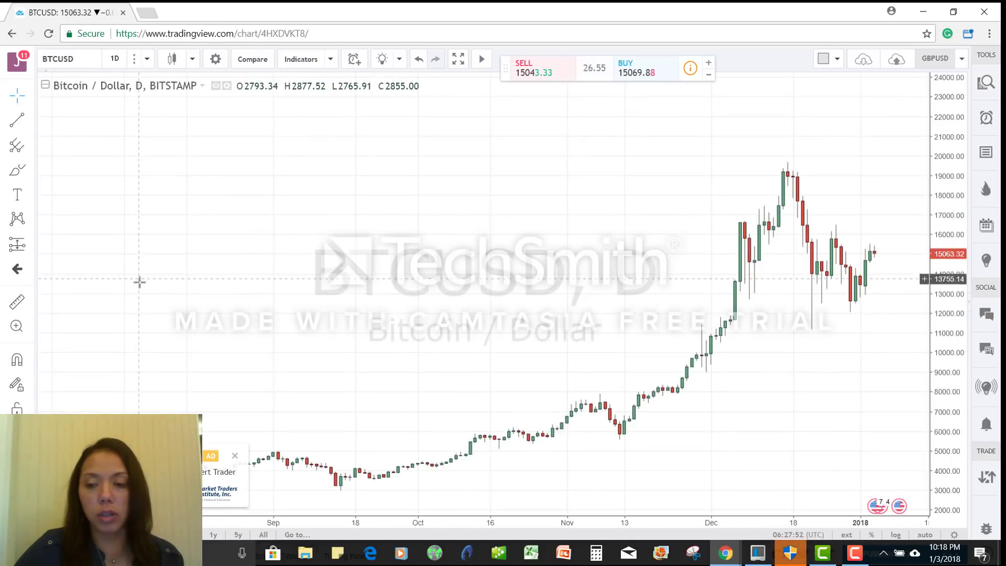
pyautogui.click(236, 458)
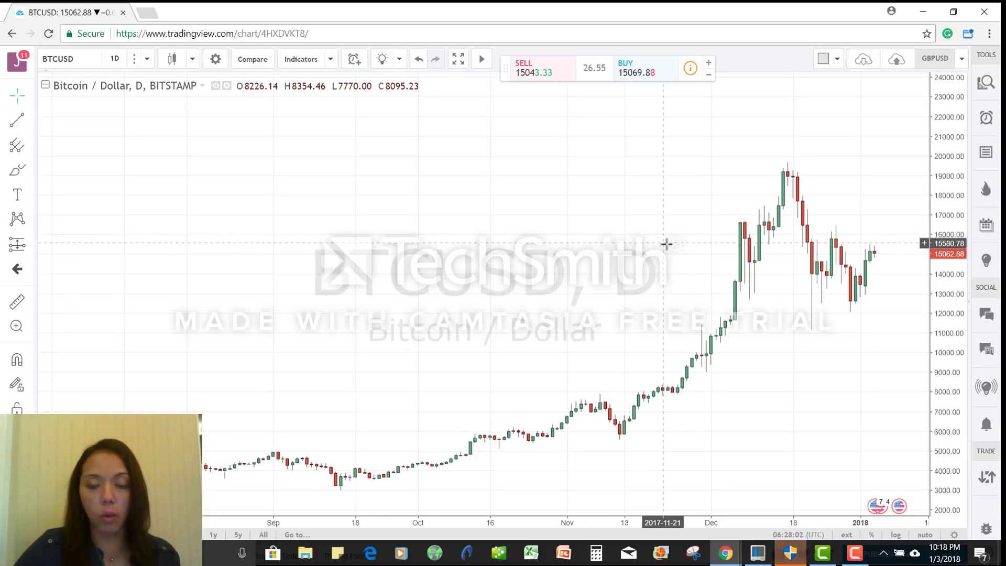
# Draw a trend line under the candle lows from about 5623 on 2017-11-12 to about 14021 in January 2018
pyautogui.click(17, 122)
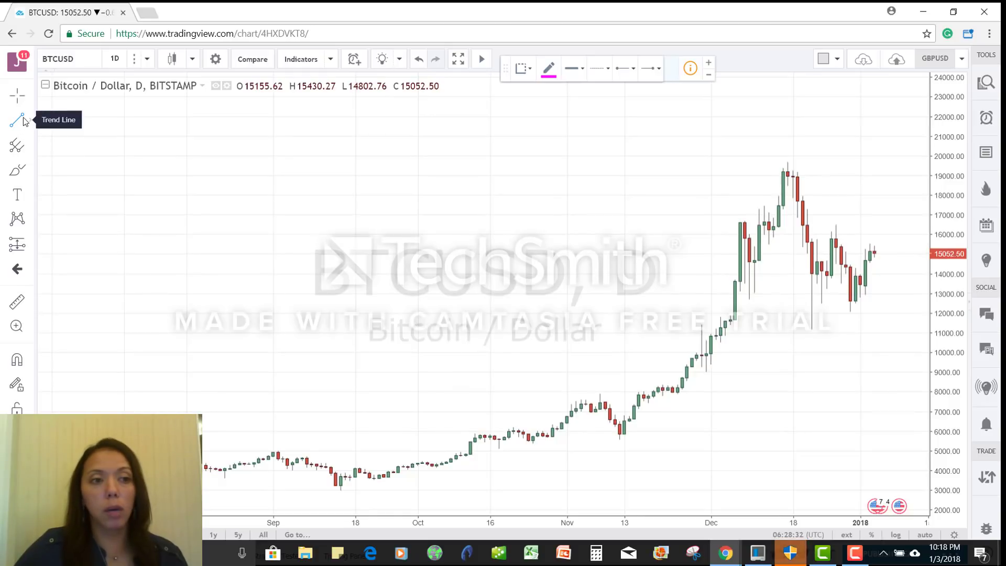
pyautogui.click(21, 122)
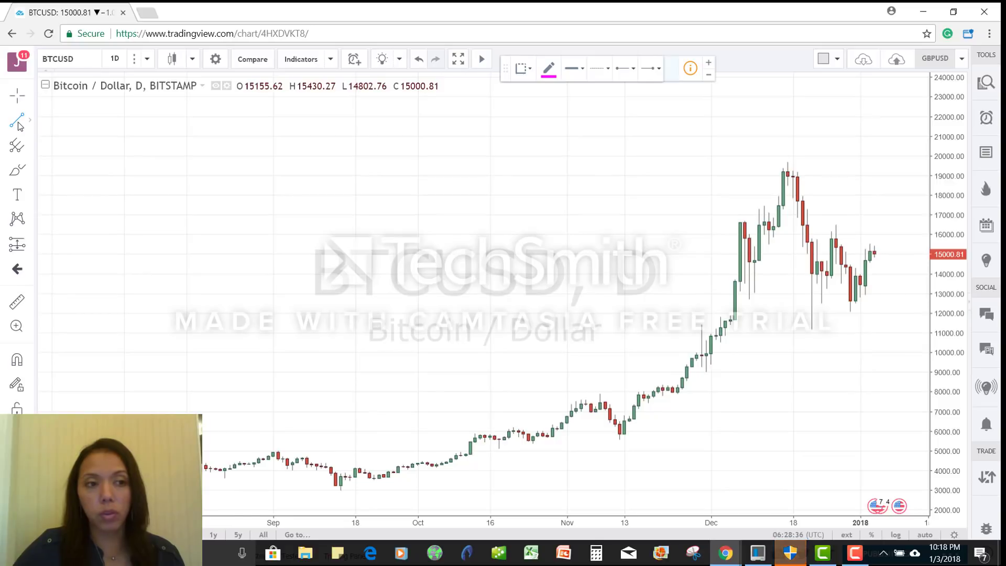
pyautogui.click(29, 120)
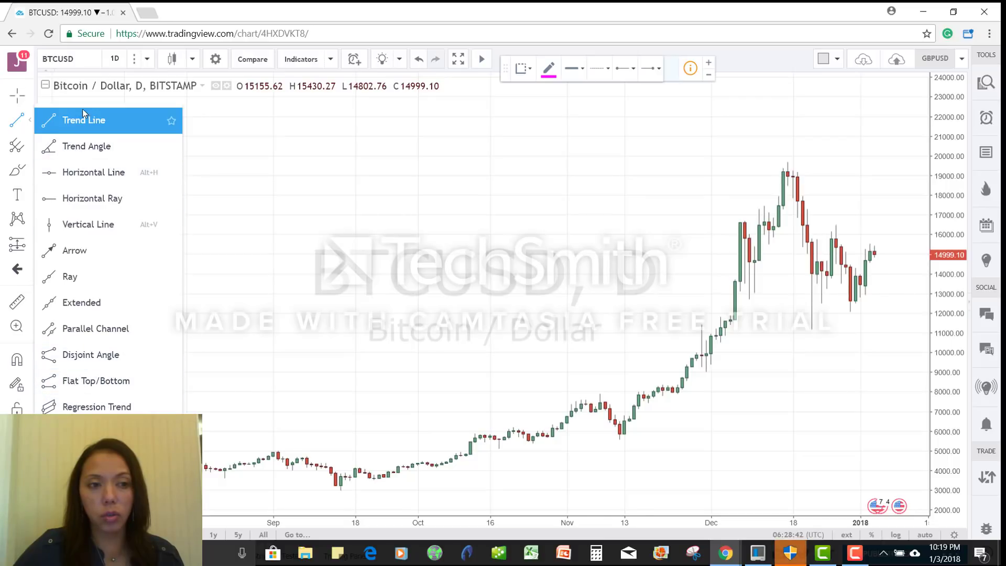
pyautogui.click(98, 121)
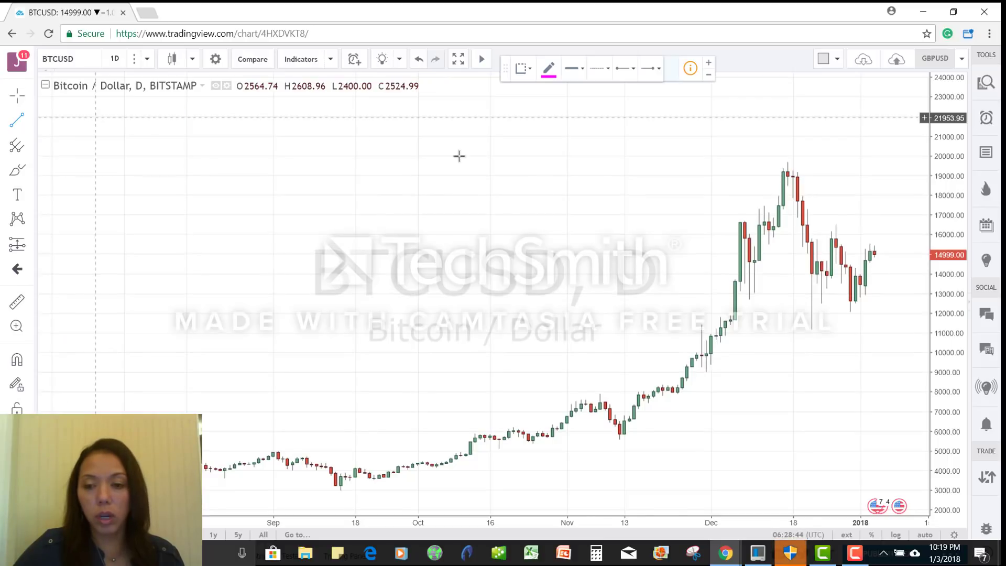
pyautogui.click(619, 438)
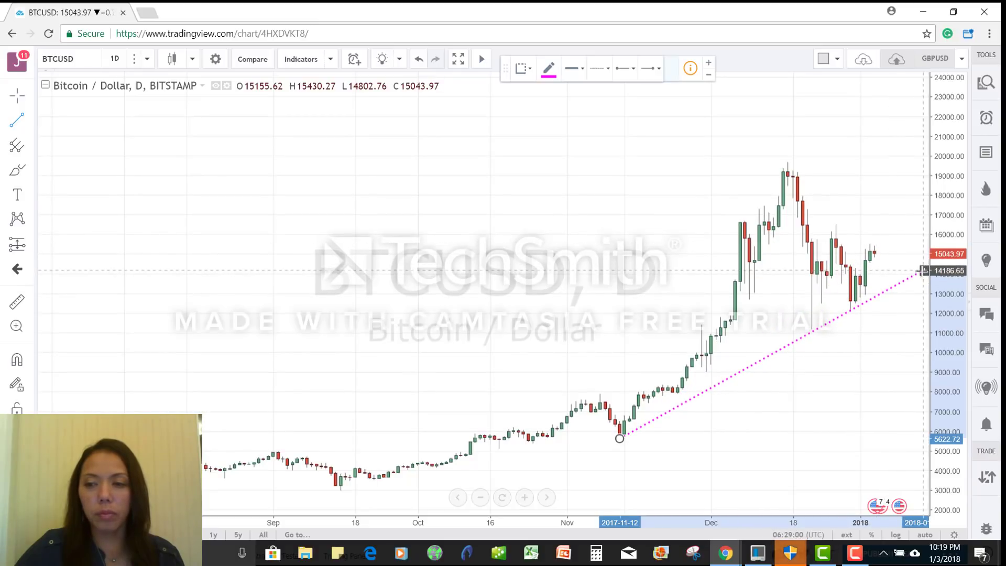
pyautogui.click(919, 274)
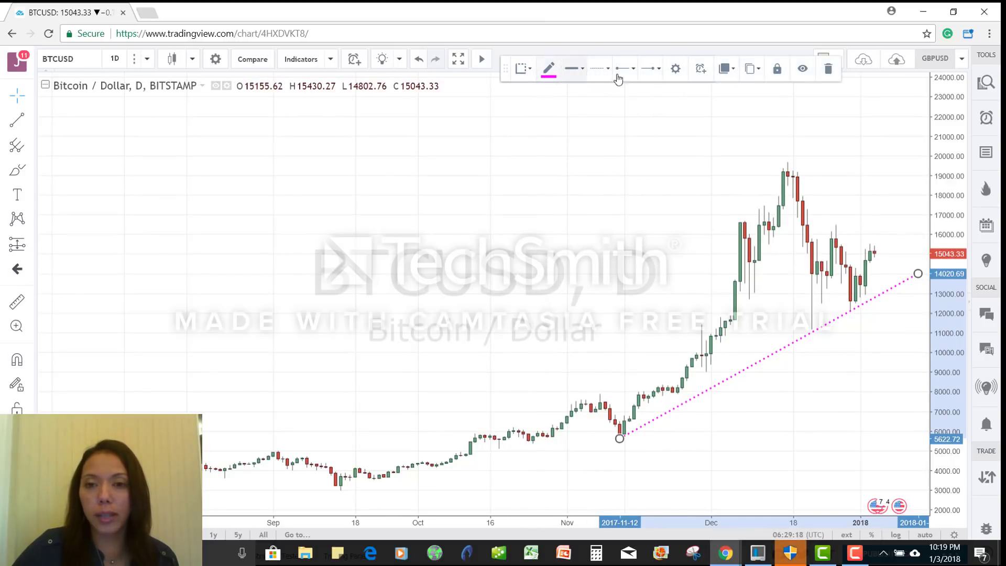
# Format the trend line as a solid blue line at maximum thickness
pyautogui.rightClick(802, 344)
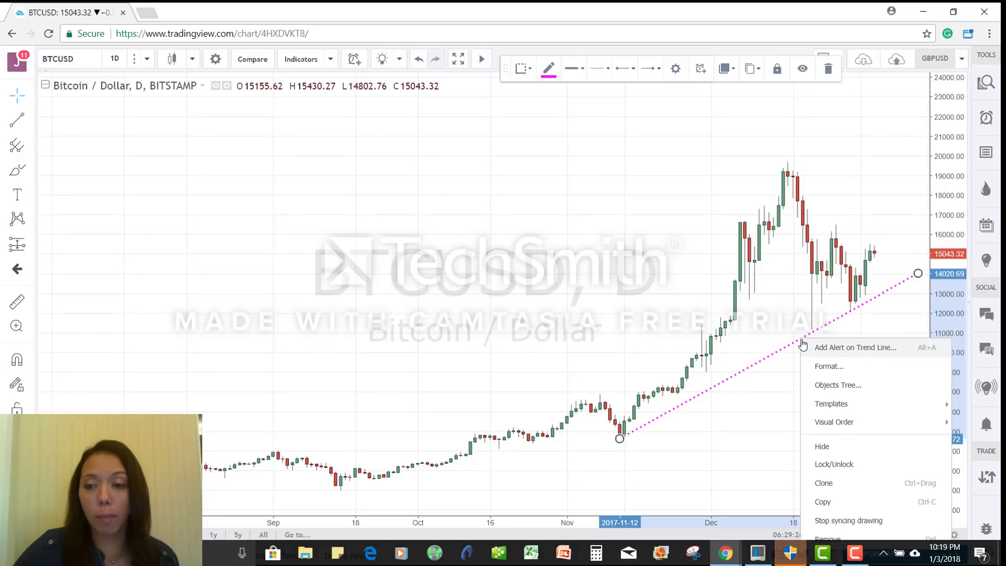
pyautogui.click(827, 366)
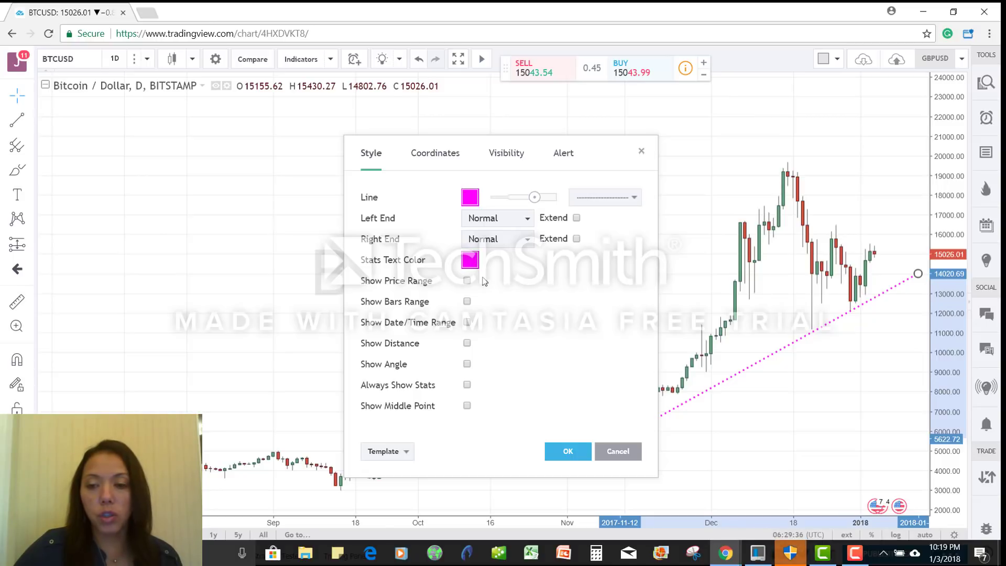
pyautogui.click(471, 198)
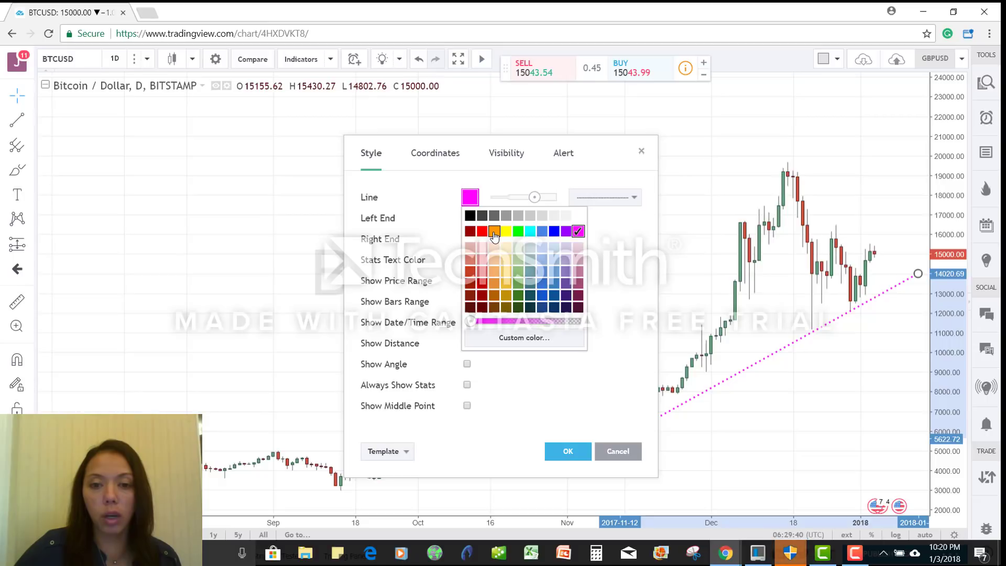
pyautogui.click(554, 233)
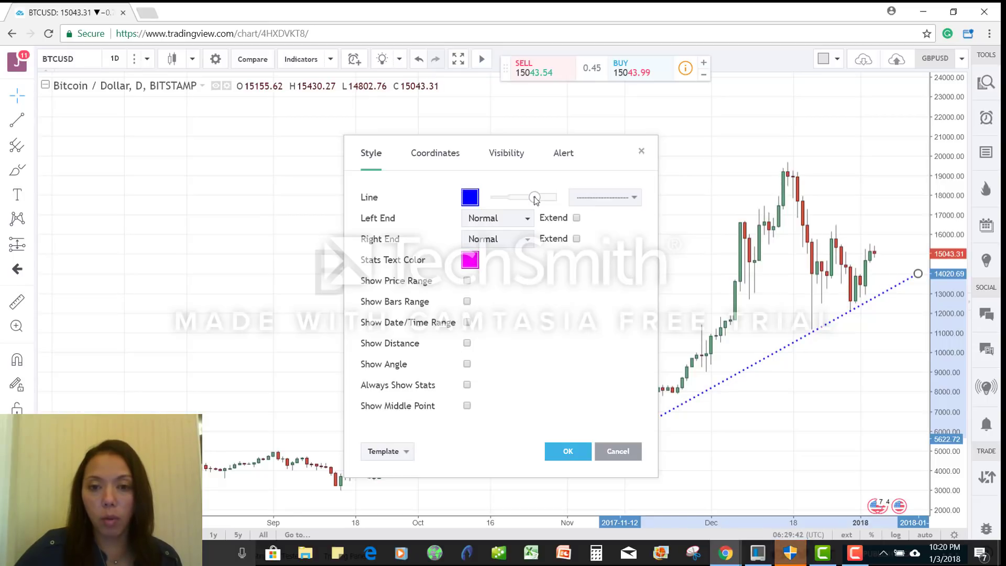
pyautogui.moveTo(535, 199); pyautogui.dragTo(557, 200)
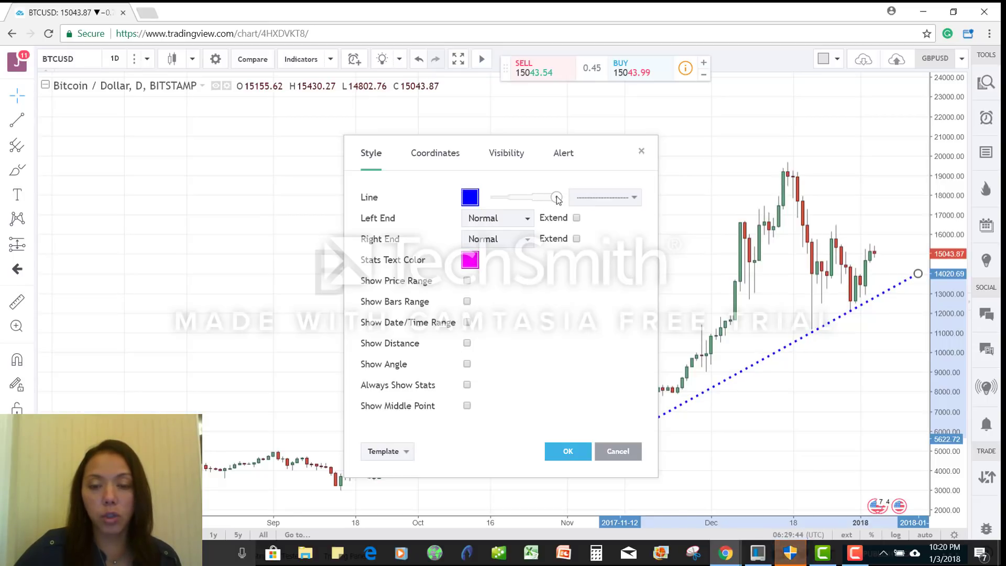
pyautogui.click(630, 197)
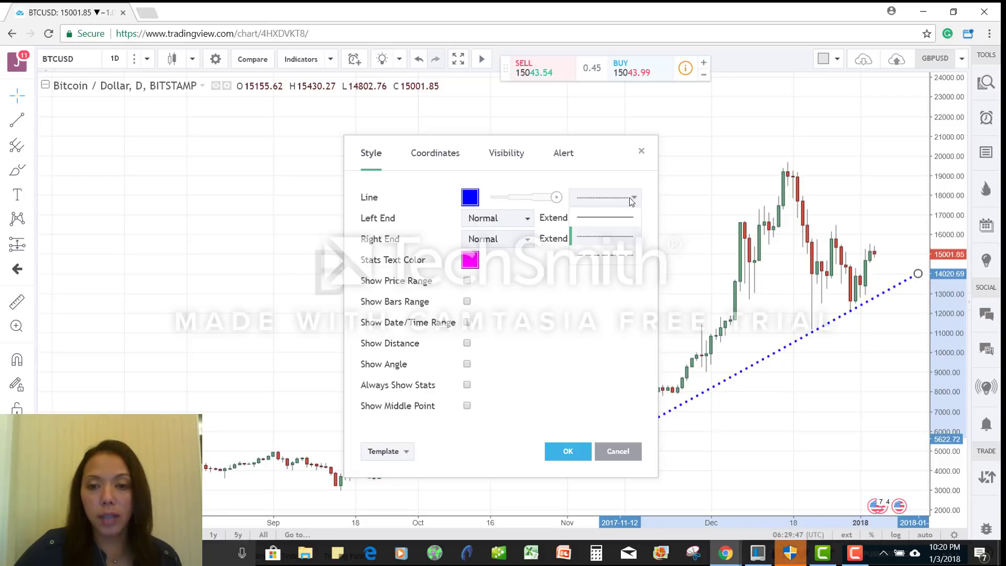
pyautogui.click(626, 223)
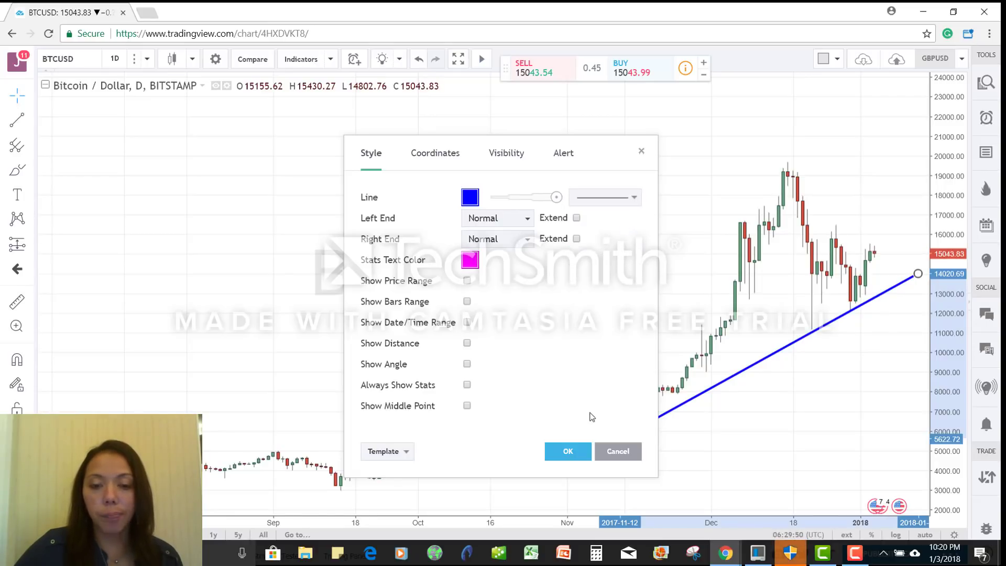
pyautogui.click(575, 454)
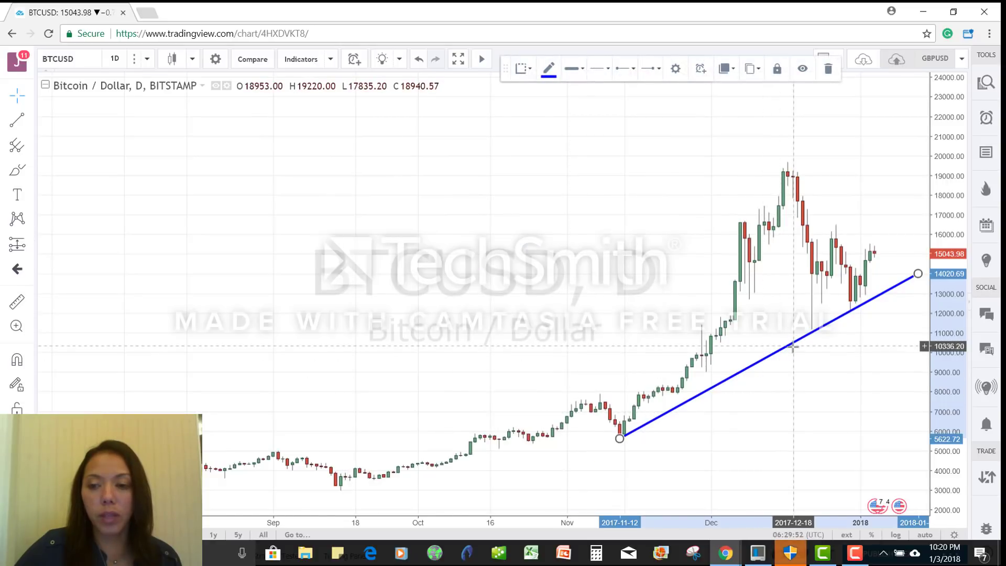
# Reformat the trend line under the lows as a bright green dashed line at minimum thickness
pyautogui.click(547, 80)
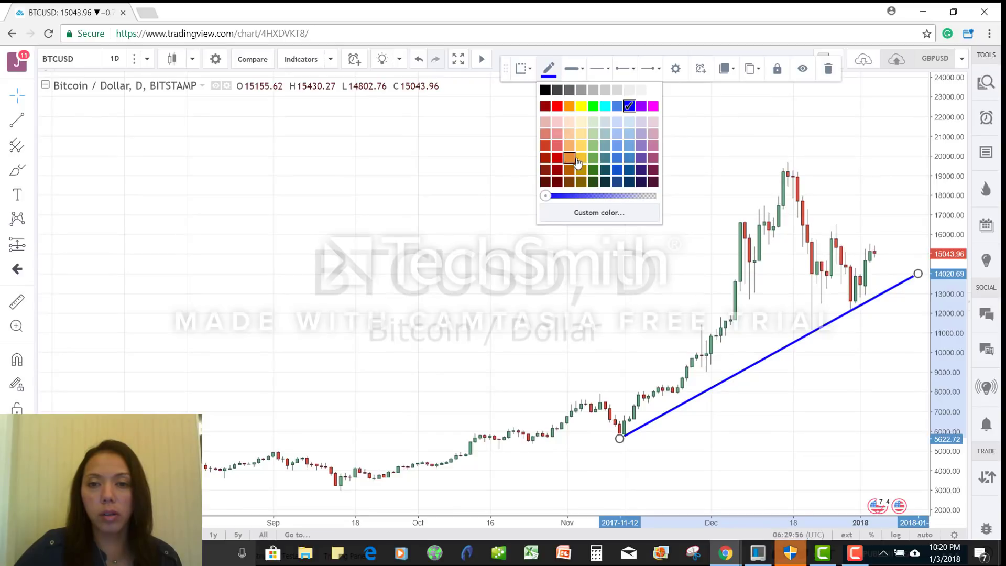
pyautogui.click(593, 106)
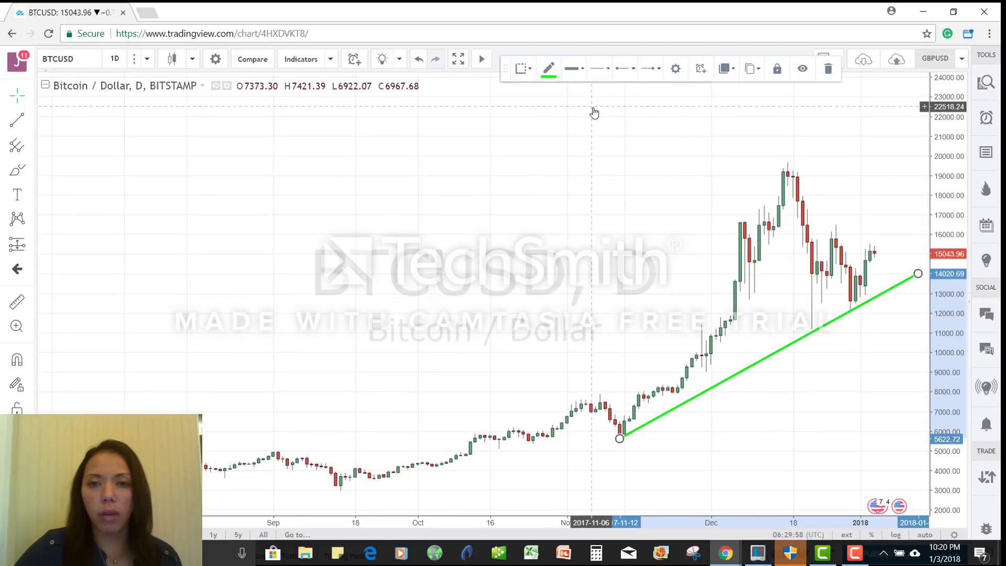
pyautogui.click(582, 68)
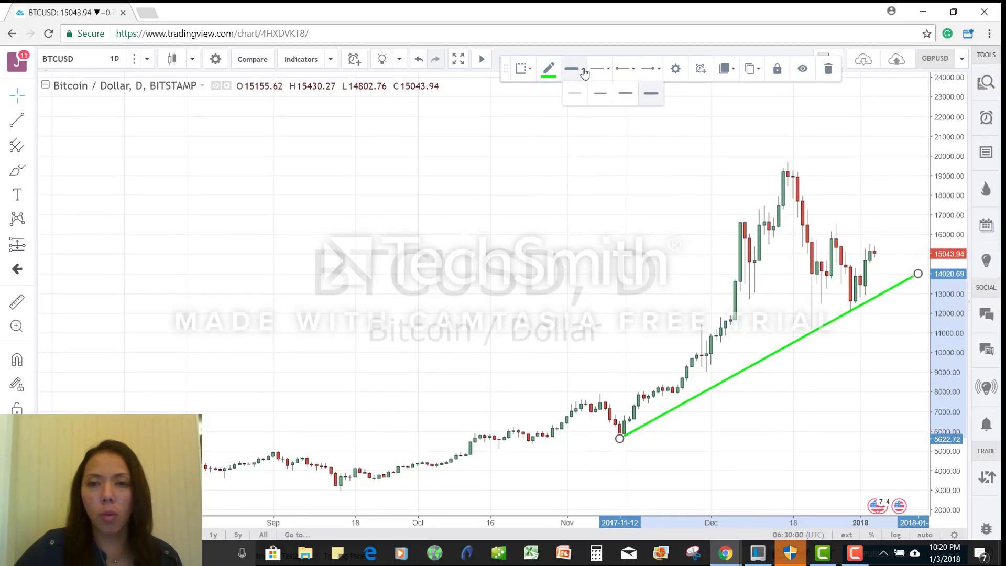
pyautogui.click(575, 100)
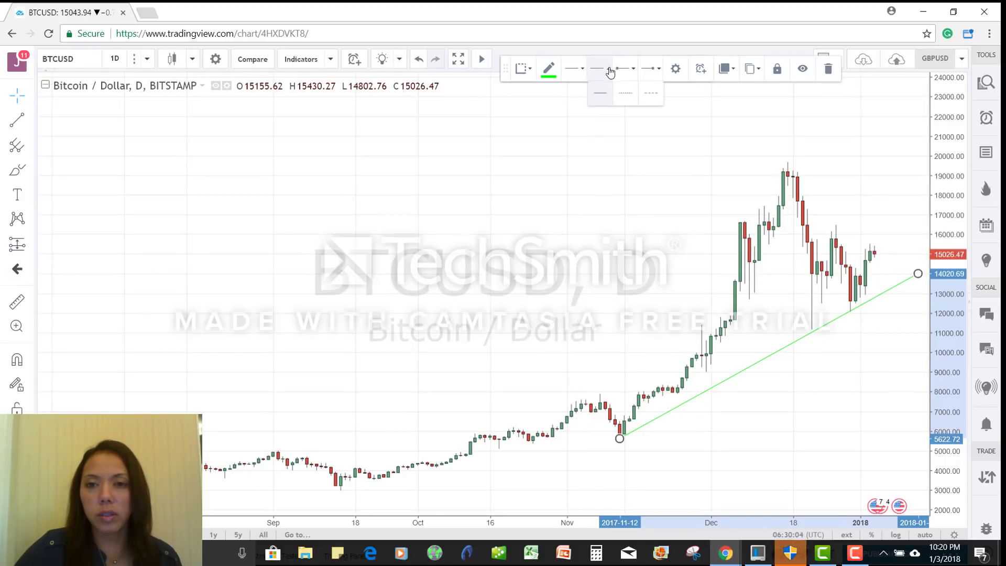
pyautogui.click(653, 97)
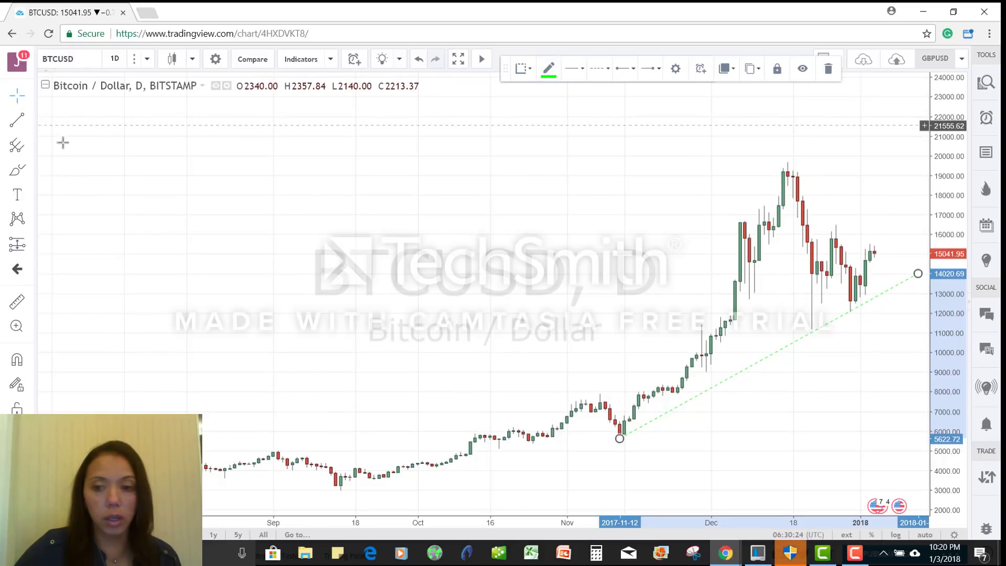
# Clone the green trend line and move the copy up to touch the December high, ending at about 22684 on 2018-01-08
pyautogui.rightClick(755, 368)
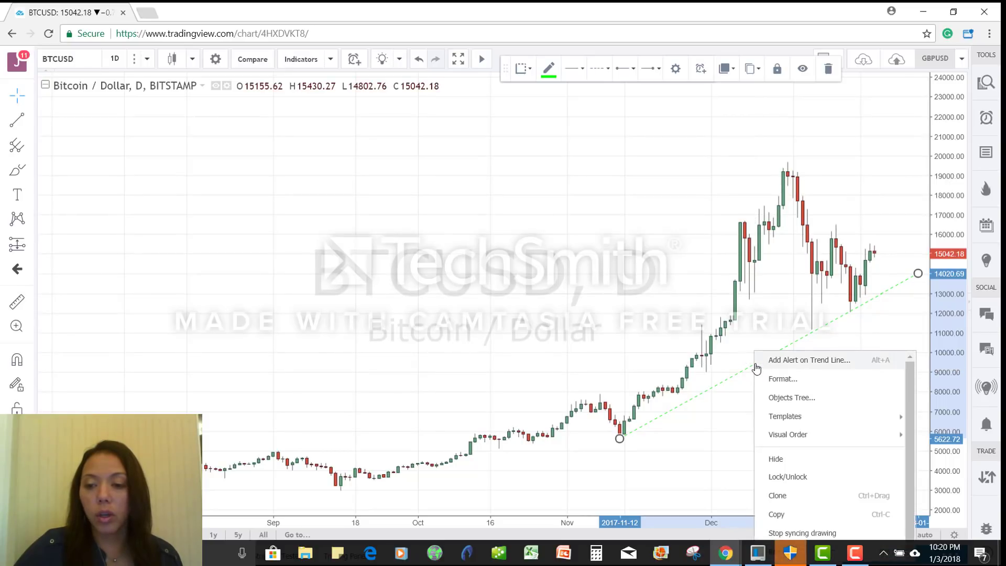
pyautogui.click(778, 495)
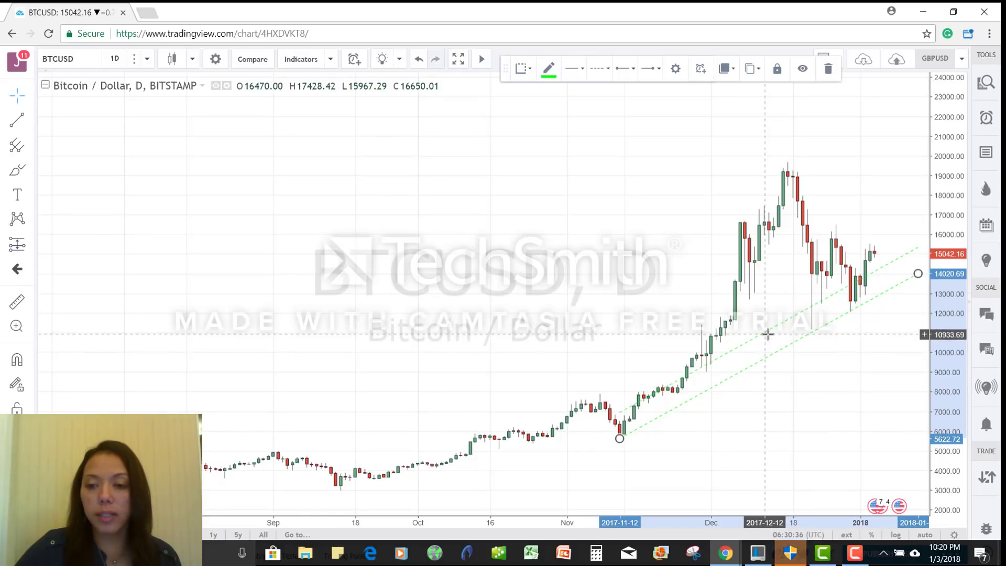
pyautogui.moveTo(769, 332)
pyautogui.mouseDown()
pyautogui.moveTo(766, 235)
pyautogui.moveTo(758, 193)
pyautogui.moveTo(746, 188)
pyautogui.mouseUp()
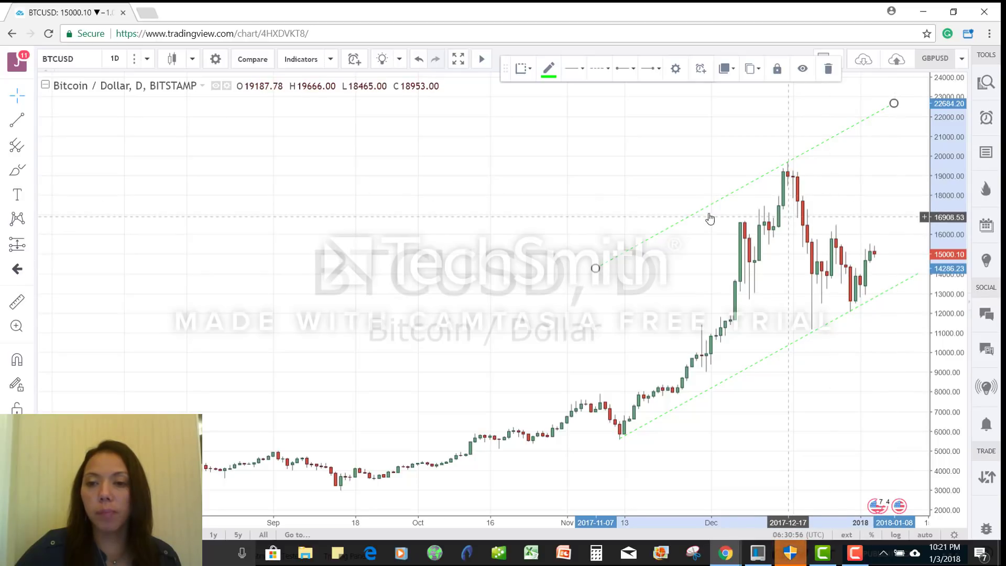
# Format the upper trend line in dark blue at maximum thickness
pyautogui.click(548, 69)
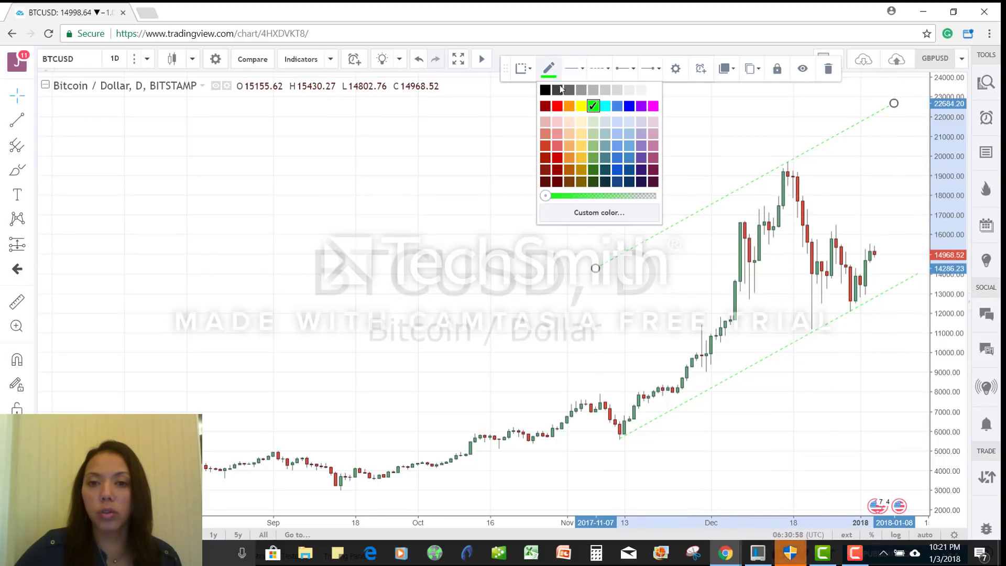
pyautogui.click(628, 182)
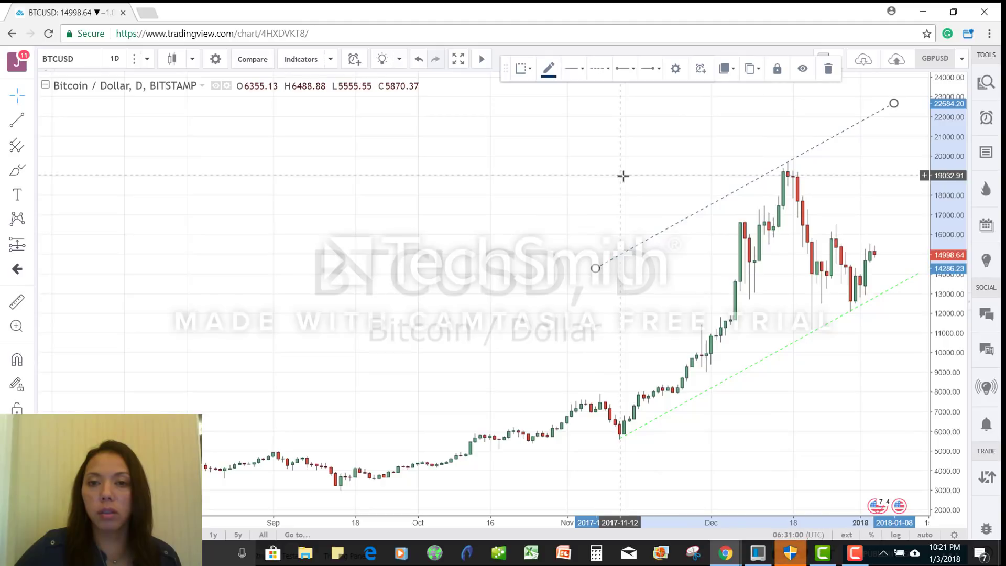
pyautogui.click(582, 74)
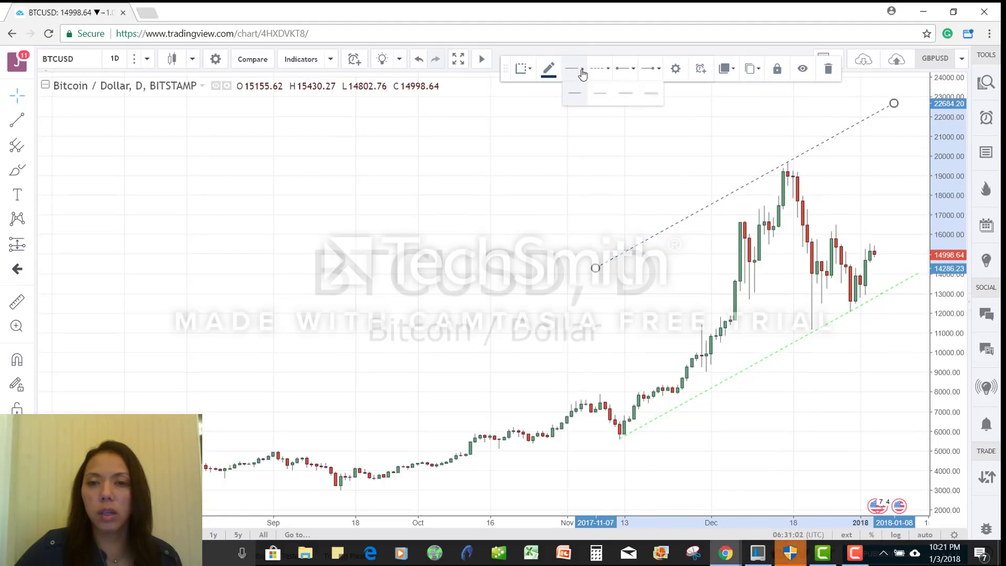
pyautogui.click(648, 99)
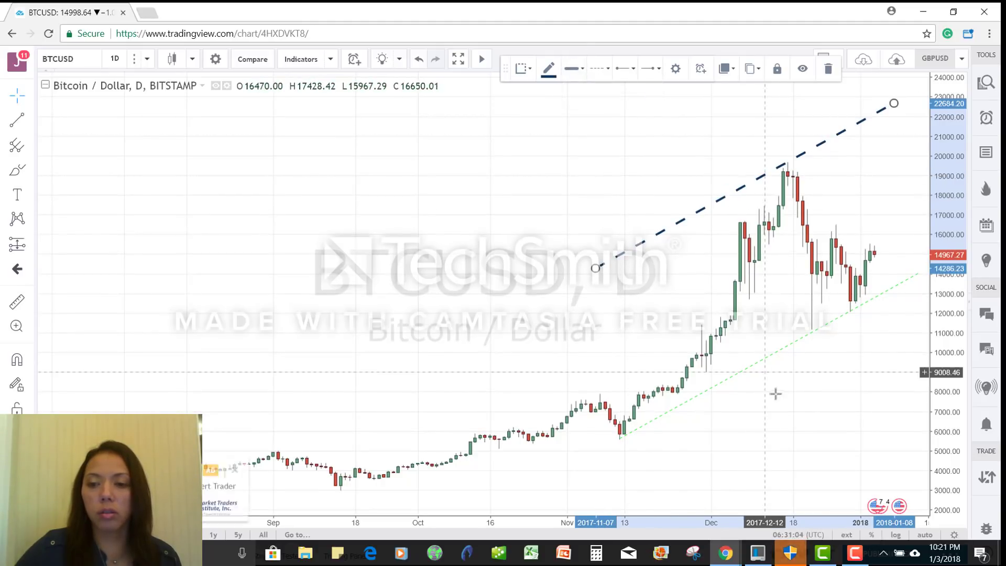
# Replace the green lower trend line with a clone of the dark blue dashed line, placed along the rising candle lows
pyautogui.click(774, 356)
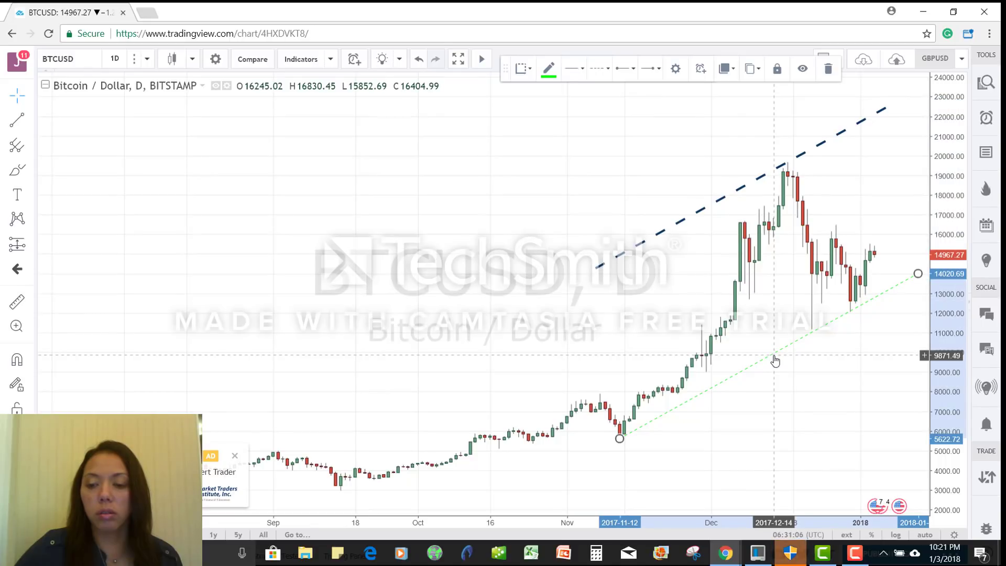
pyautogui.press('Delete')
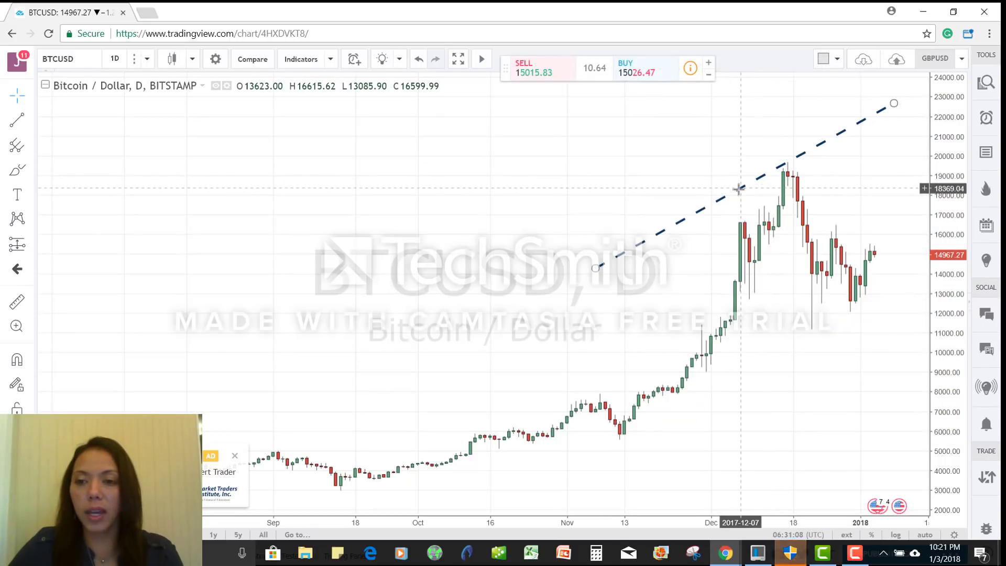
pyautogui.rightClick(739, 195)
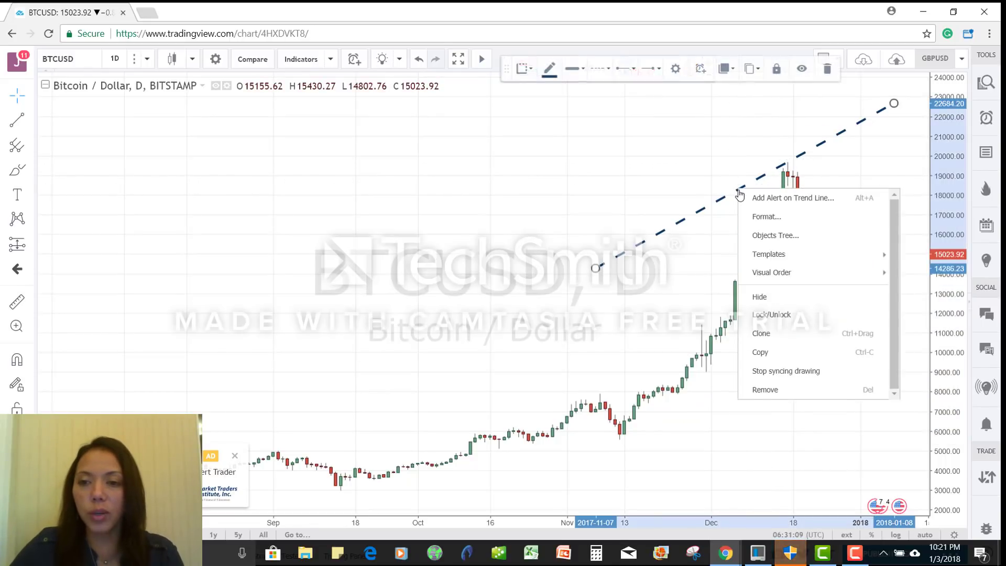
pyautogui.click(762, 334)
pyautogui.moveTo(733, 192)
pyautogui.mouseDown()
pyautogui.moveTo(733, 163)
pyautogui.moveTo(785, 357)
pyautogui.moveTo(785, 348)
pyautogui.moveTo(727, 379)
pyautogui.mouseUp()
pyautogui.click(754, 435)
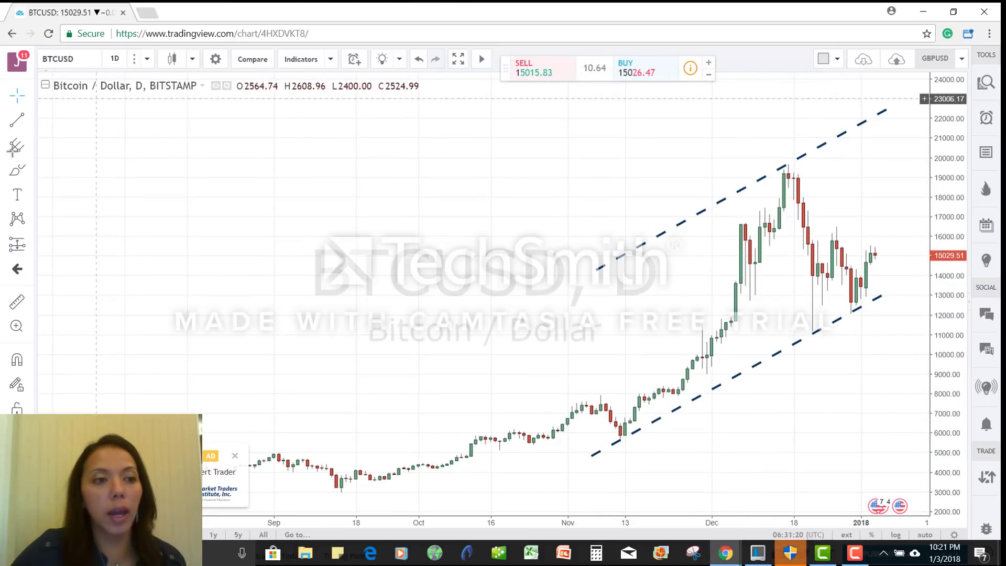
# Draw a horizontal line across the December high and adjust it to about 19587
pyautogui.click(32, 122)
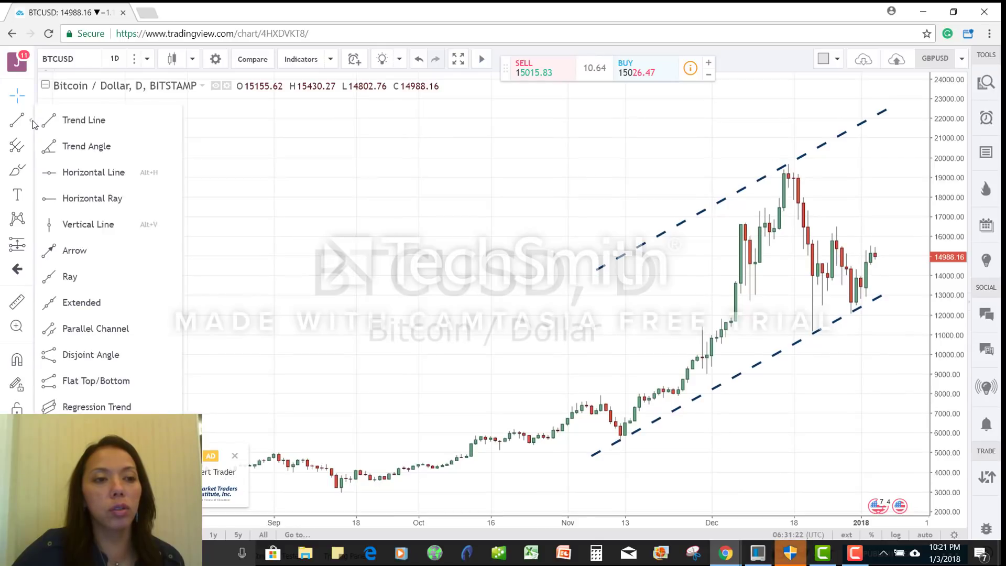
pyautogui.click(83, 178)
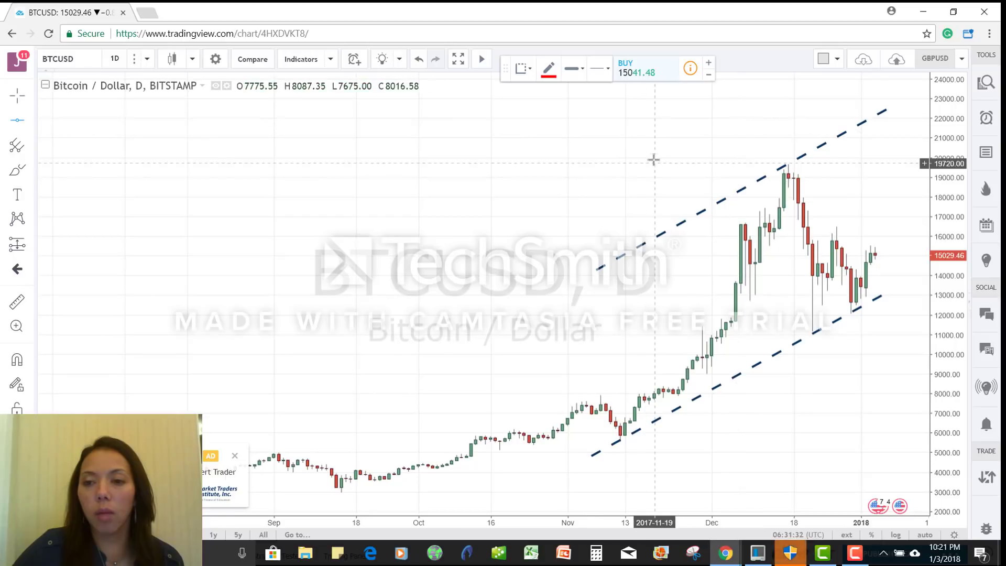
pyautogui.click(790, 165)
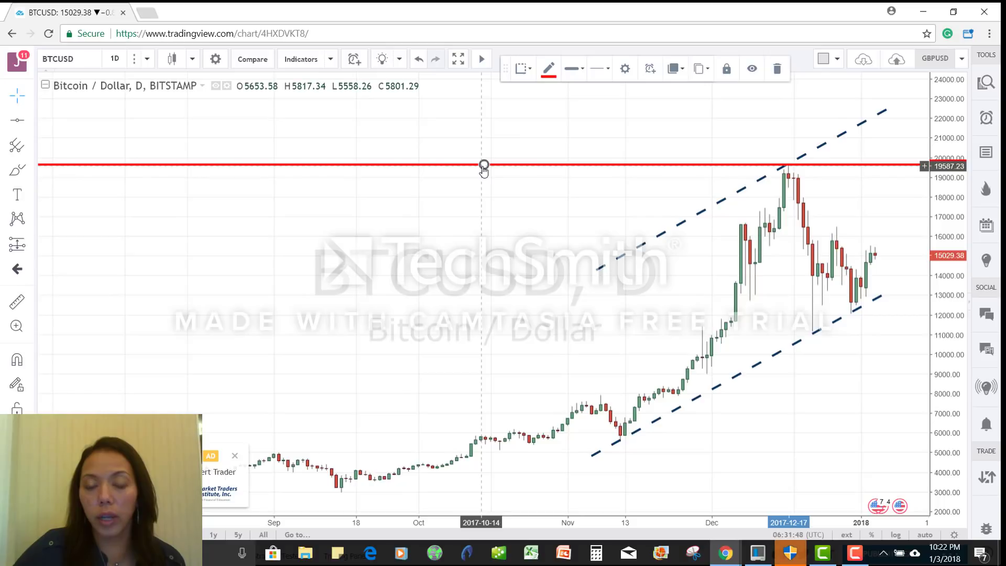
pyautogui.moveTo(483, 164)
pyautogui.mouseDown()
pyautogui.moveTo(483, 140)
pyautogui.moveTo(484, 167)
pyautogui.mouseUp()
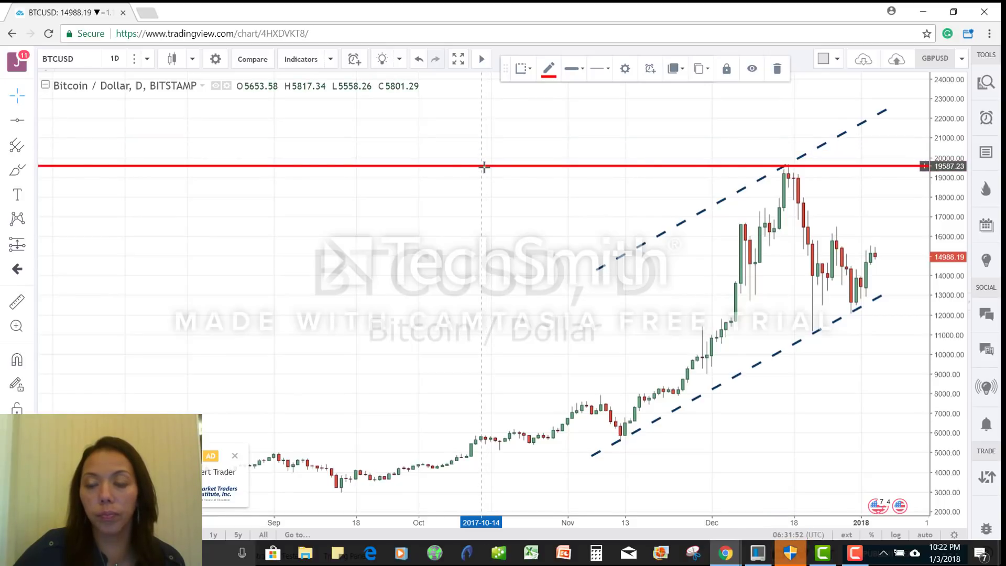
# Clone the red horizontal line and move the copy down to the December low at about 11123
pyautogui.rightClick(606, 168)
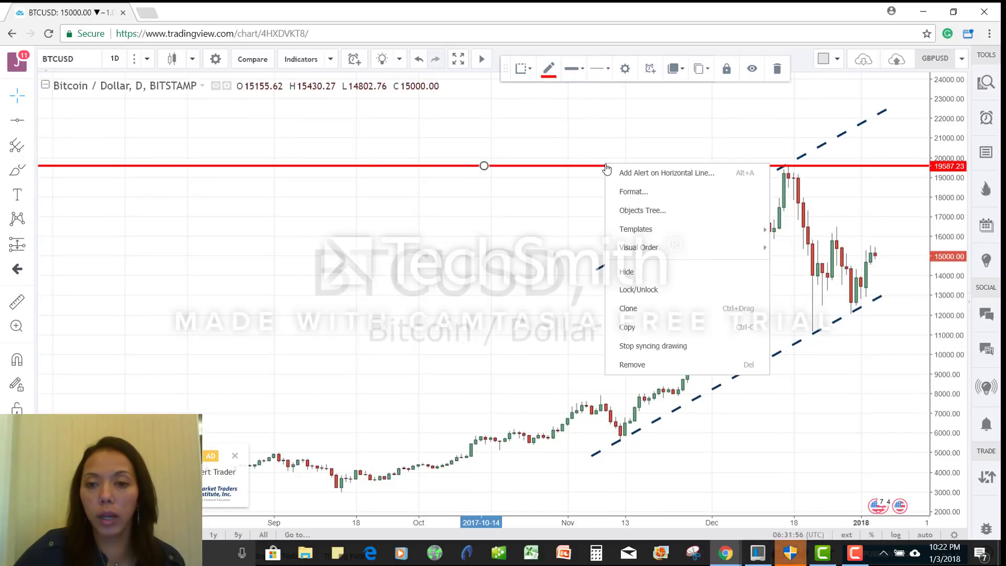
pyautogui.click(632, 314)
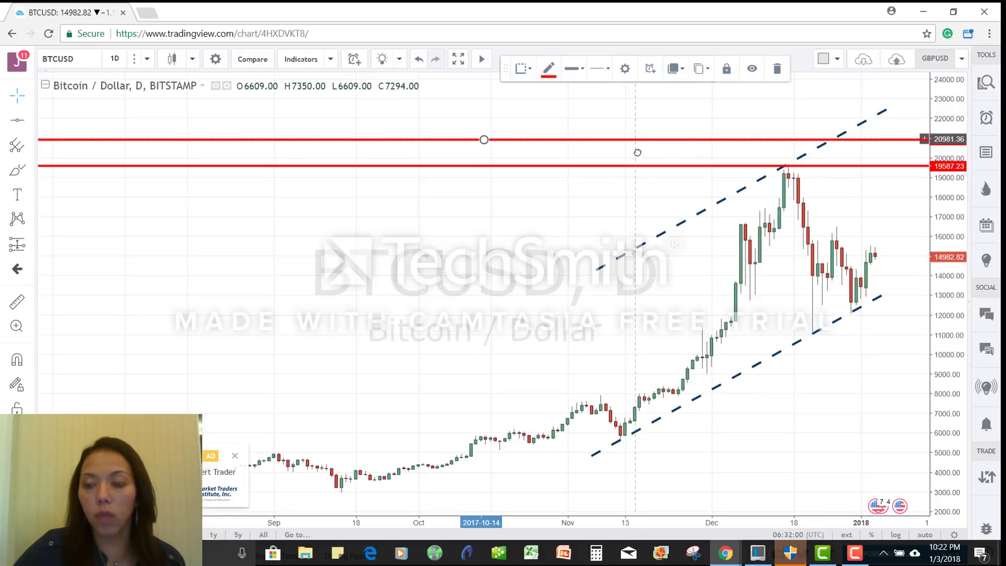
pyautogui.moveTo(637, 147); pyautogui.dragTo(825, 331)
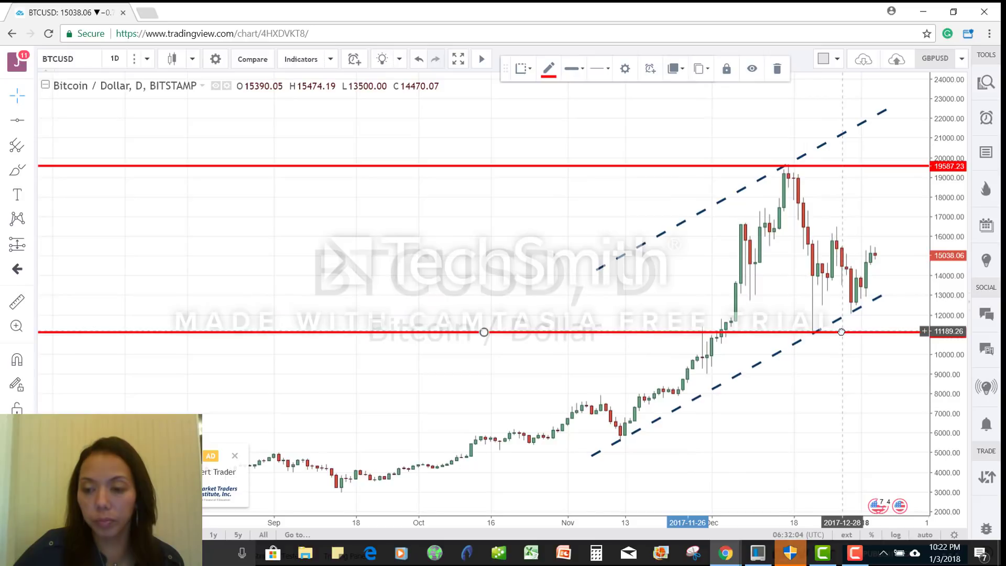
# Change the lower horizontal line's color to dark green and check its alignment with the December low
pyautogui.rightClick(841, 331)
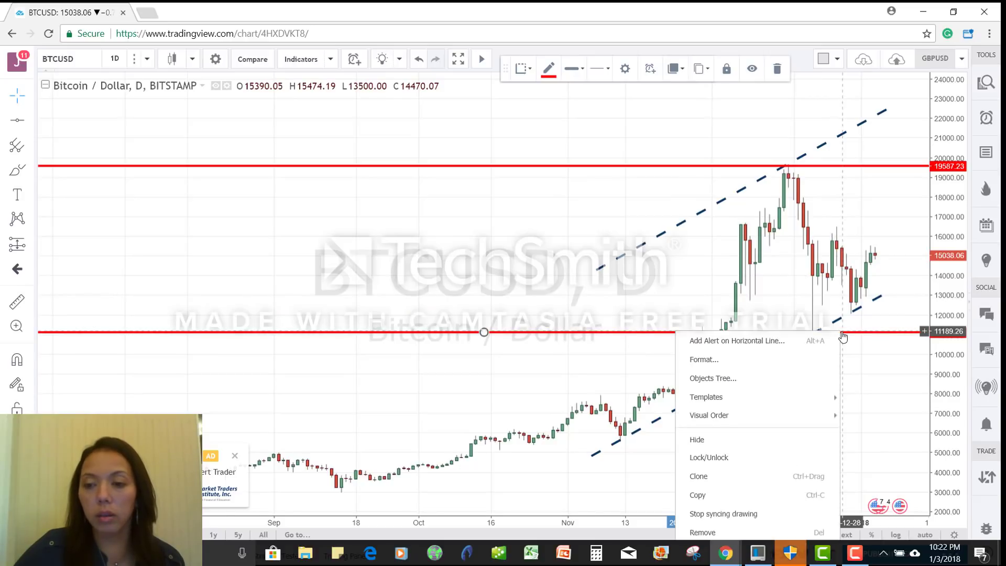
pyautogui.click(548, 69)
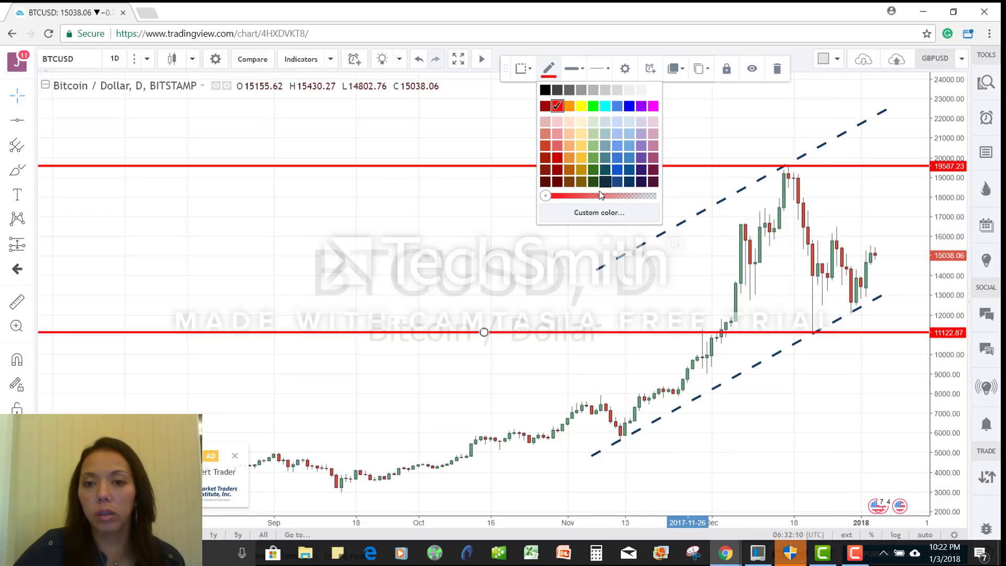
pyautogui.click(594, 183)
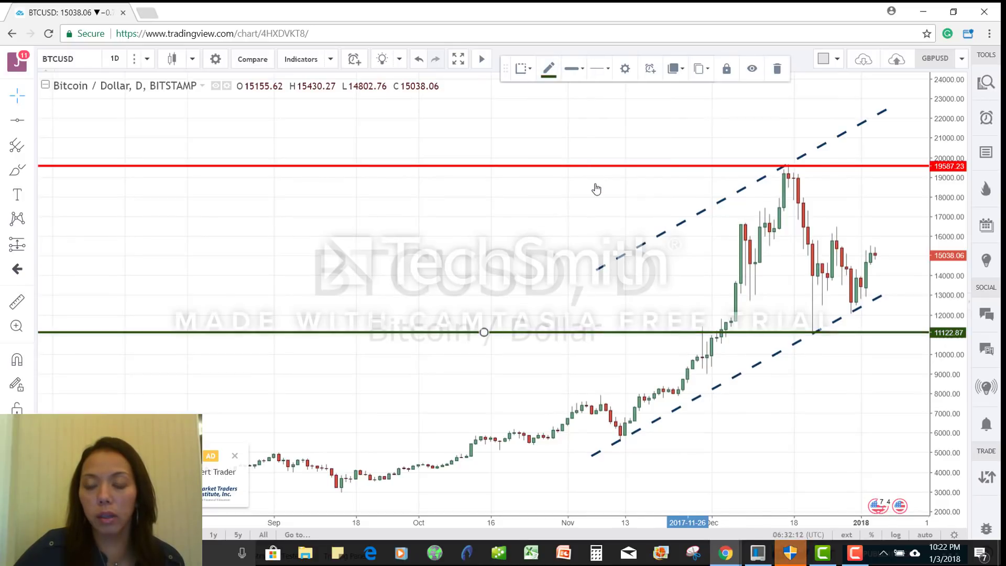
pyautogui.click(842, 419)
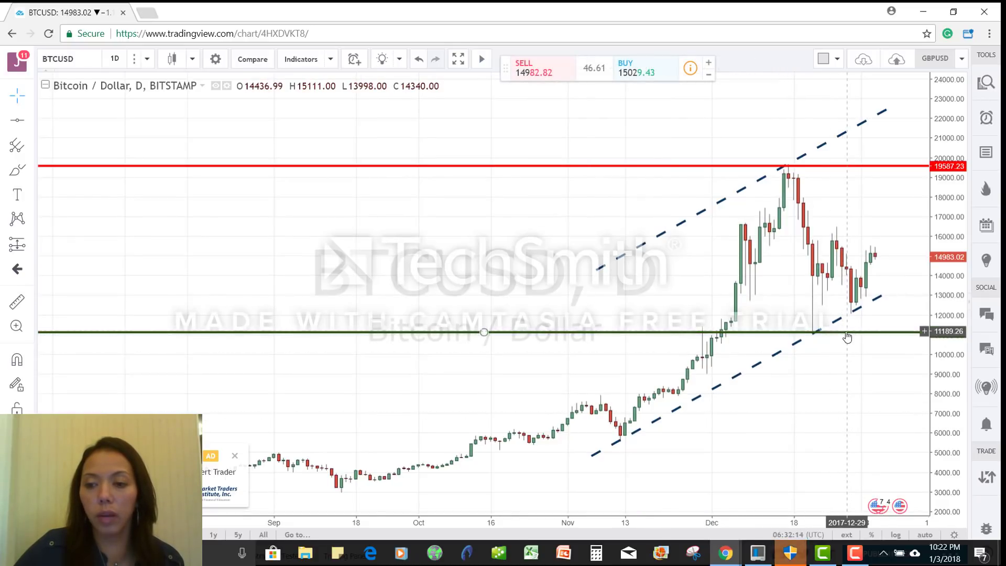
pyautogui.moveTo(839, 332); pyautogui.dragTo(838, 331)
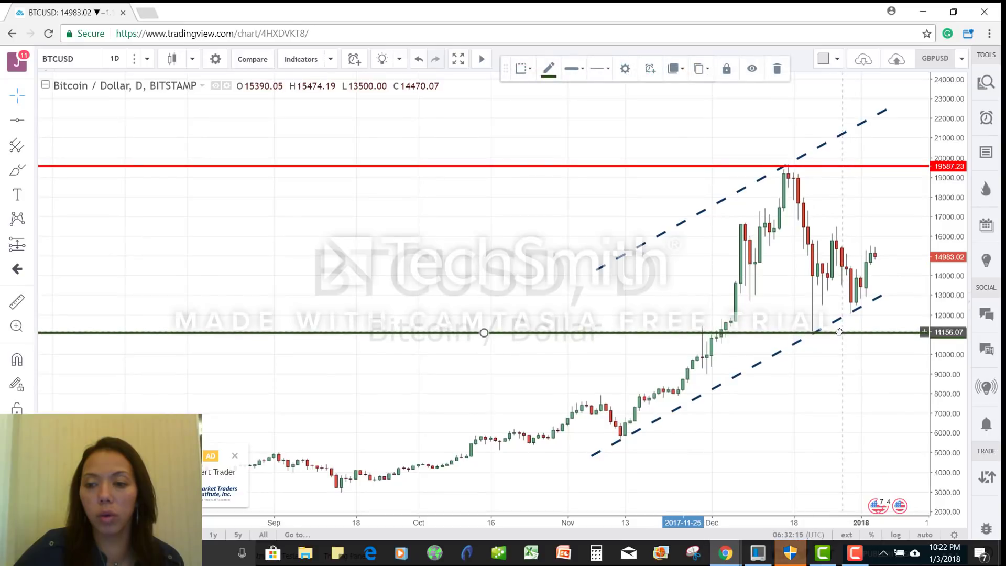
pyautogui.click(803, 361)
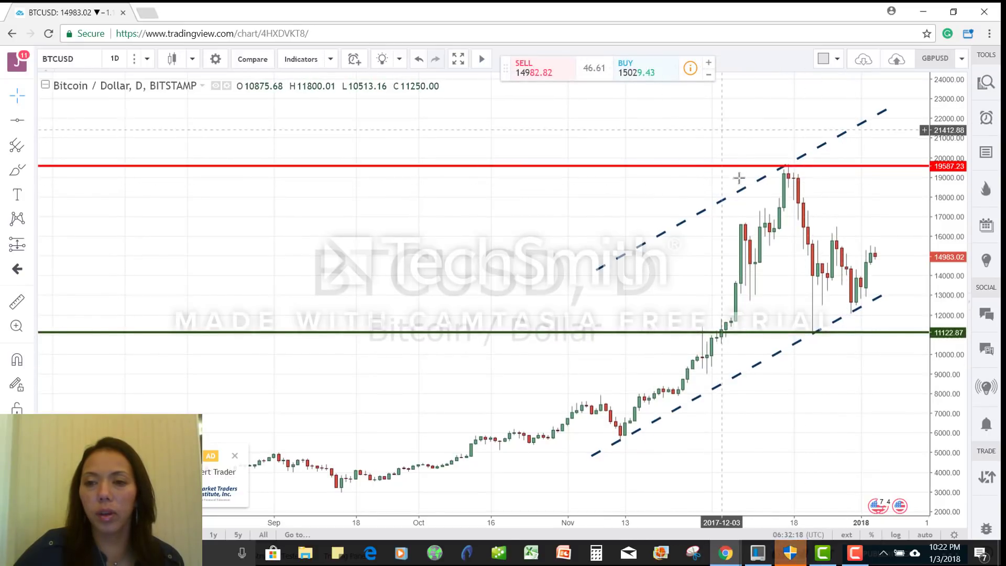
# Delete the upper dashed trend line above the candles
pyautogui.click(738, 198)
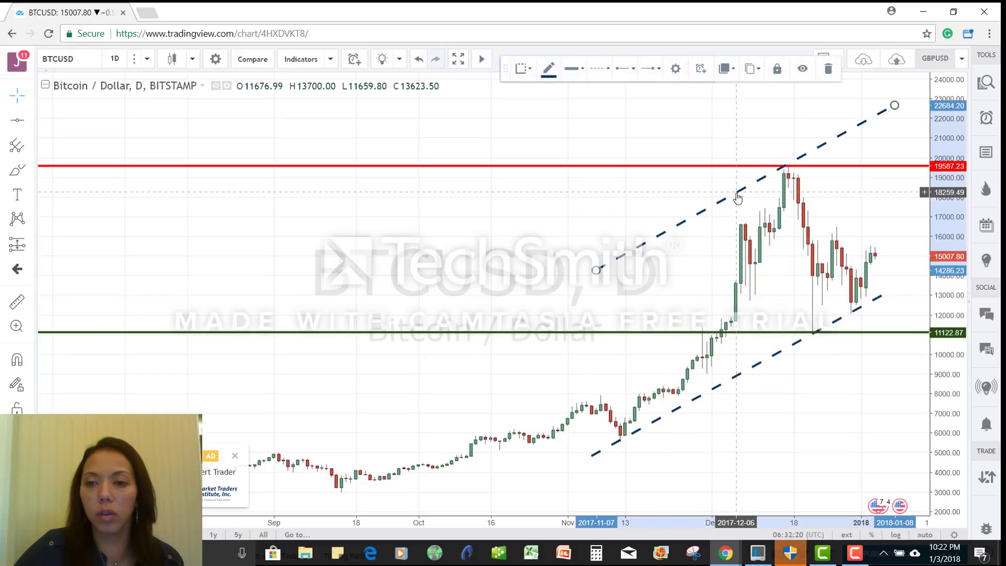
pyautogui.press('Delete')
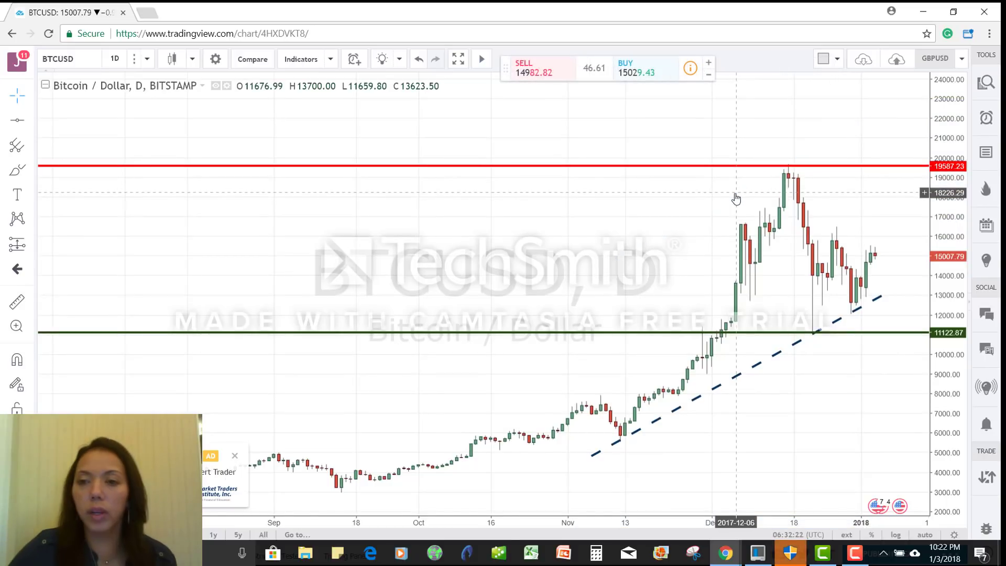
pyautogui.moveTo(785, 136); pyautogui.dragTo(750, 114)
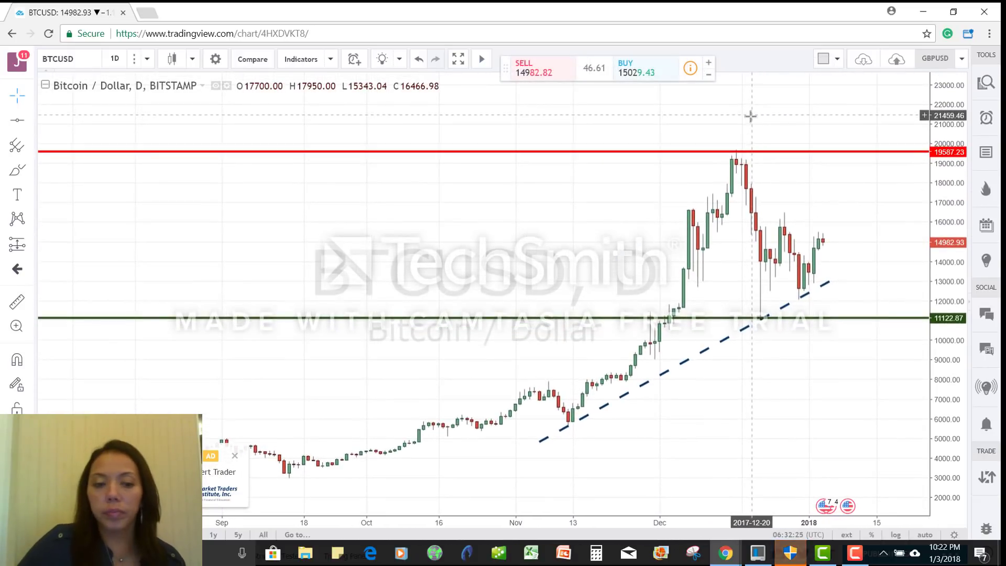
# Close the ad on the chart and hide the upgrade offer for now
pyautogui.click(234, 456)
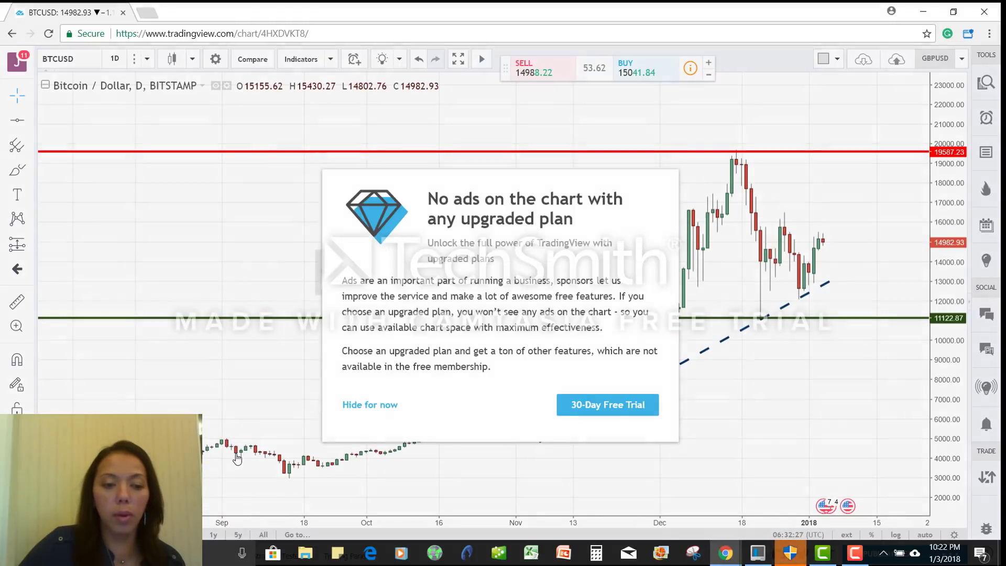
pyautogui.click(376, 406)
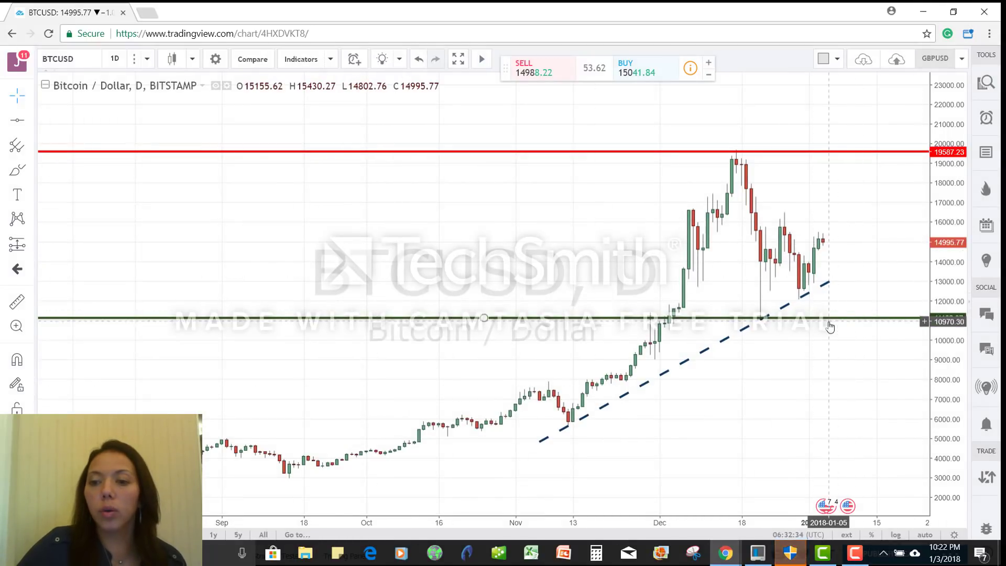
pyautogui.click(809, 318)
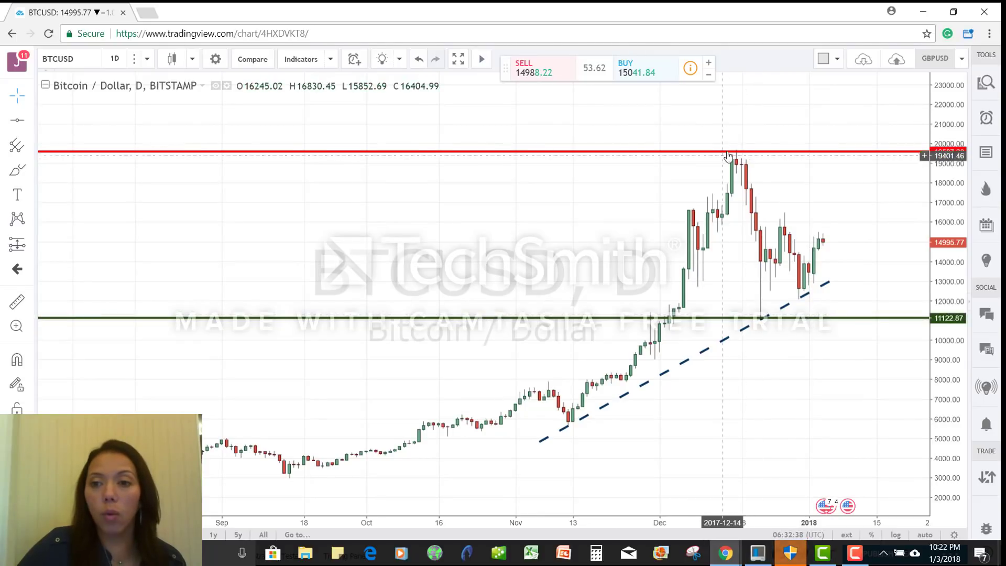
pyautogui.click(781, 314)
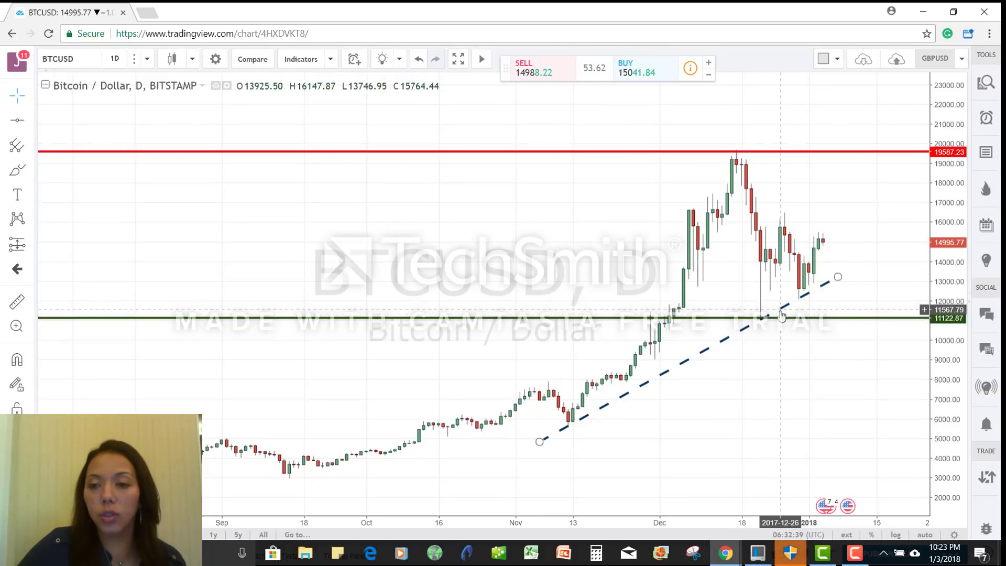
pyautogui.click(731, 178)
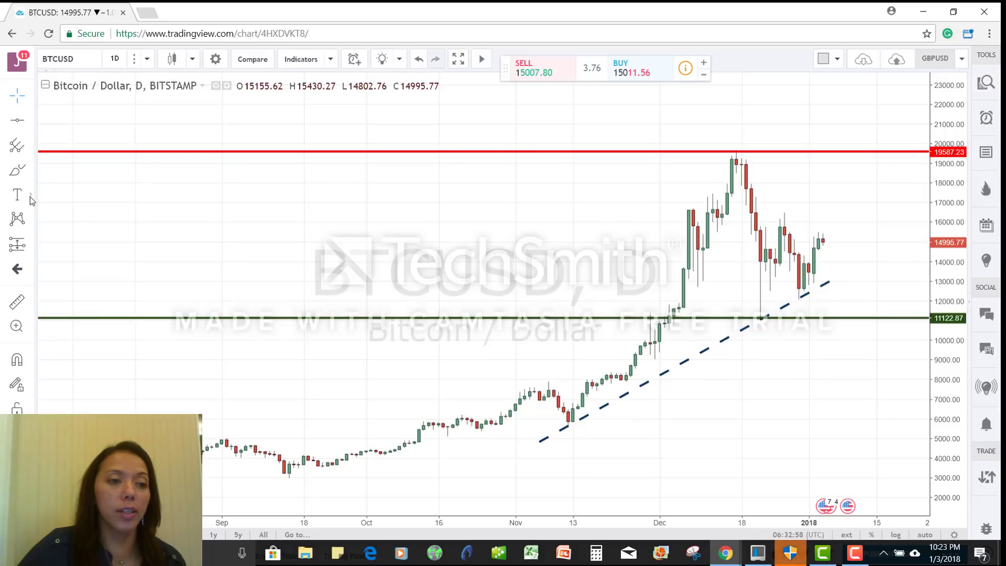
# Place a price label at the late-December swing high, at about 16480
pyautogui.click(32, 197)
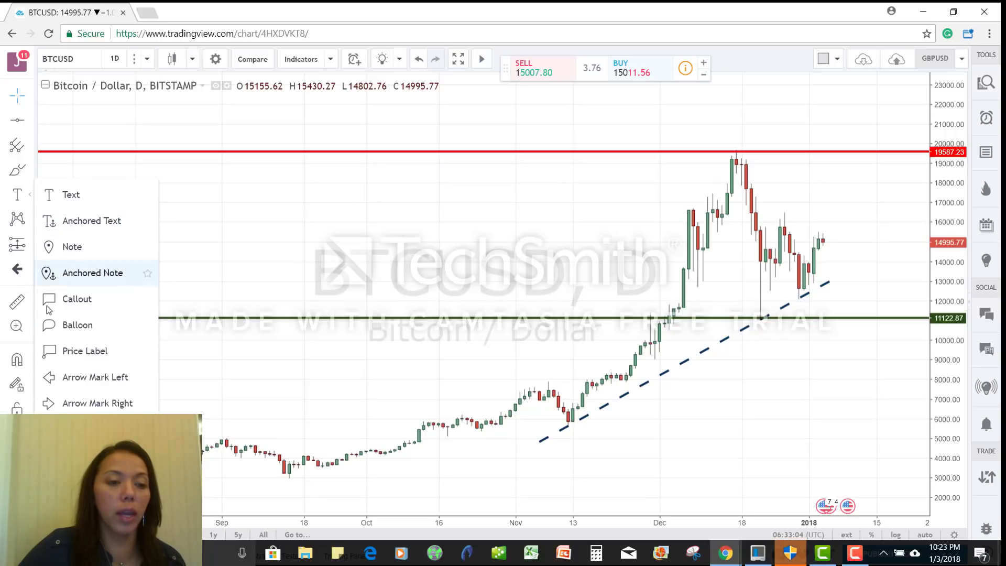
pyautogui.click(77, 352)
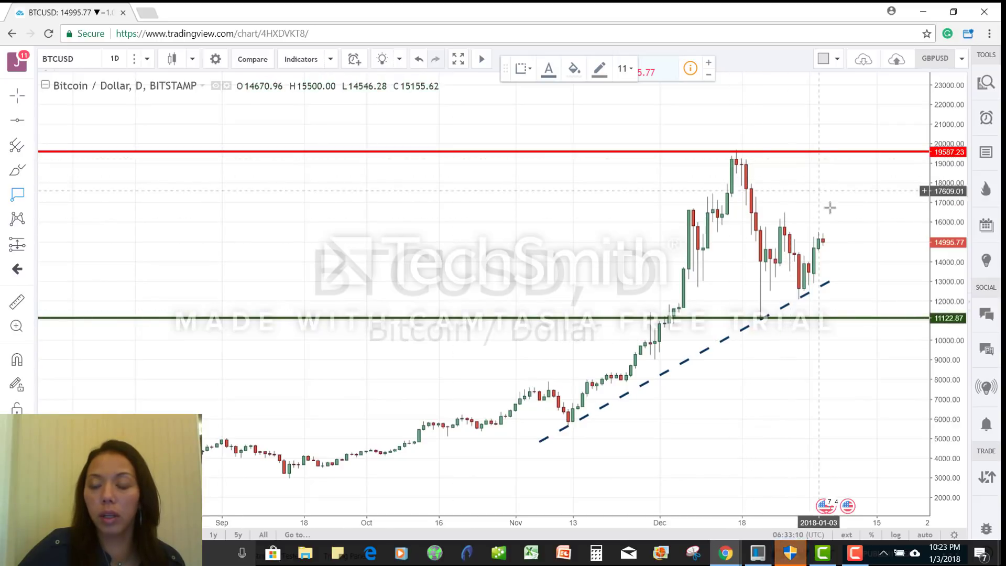
pyautogui.click(784, 213)
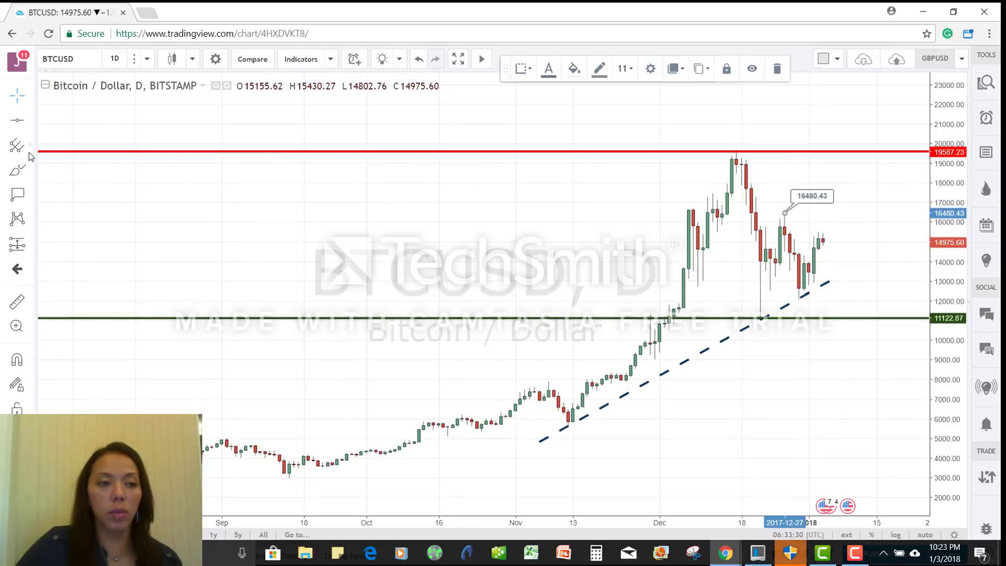
# Place a down arrow mark above the mid-December peak, just over the red resistance line
pyautogui.click(30, 268)
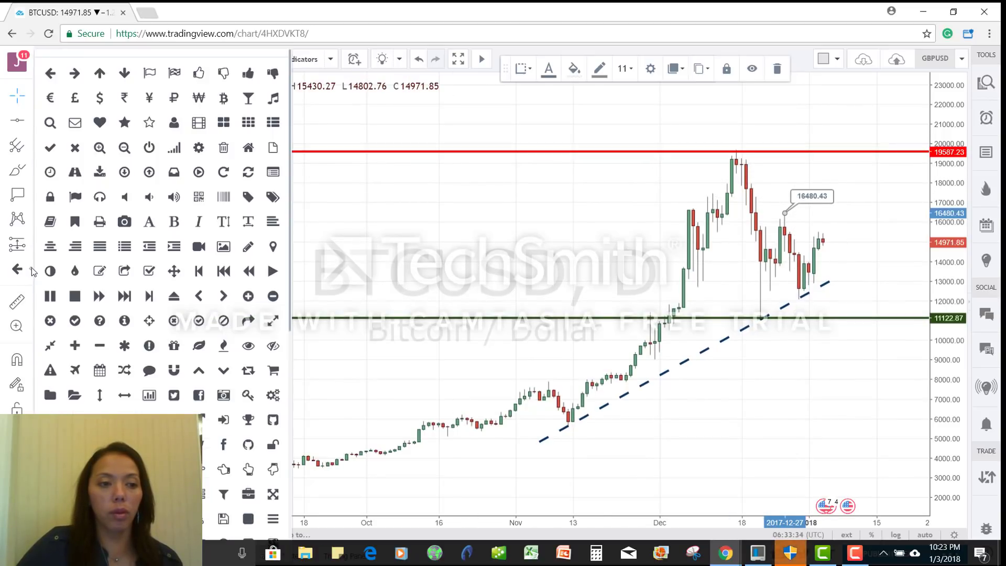
pyautogui.click(30, 196)
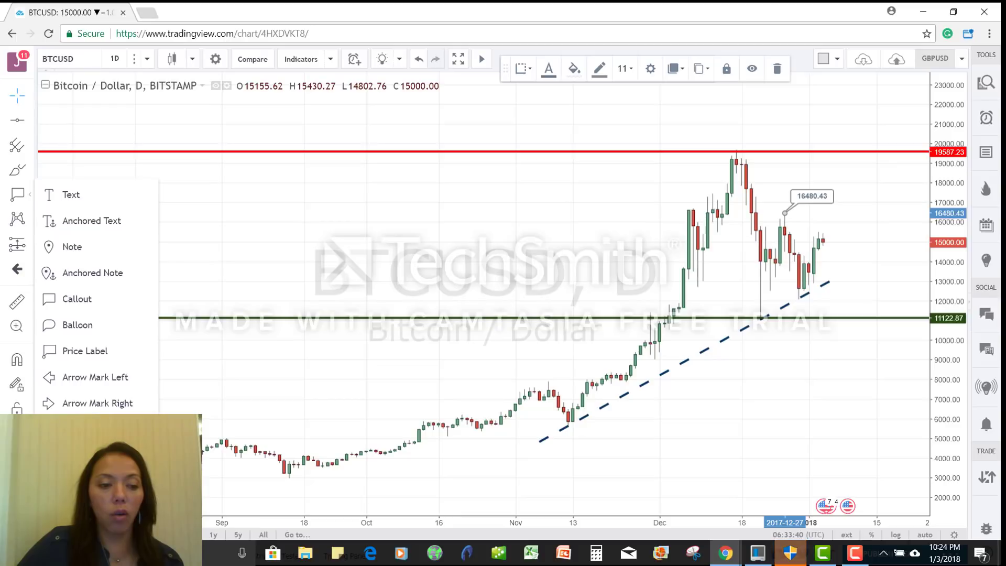
pyautogui.click(97, 429)
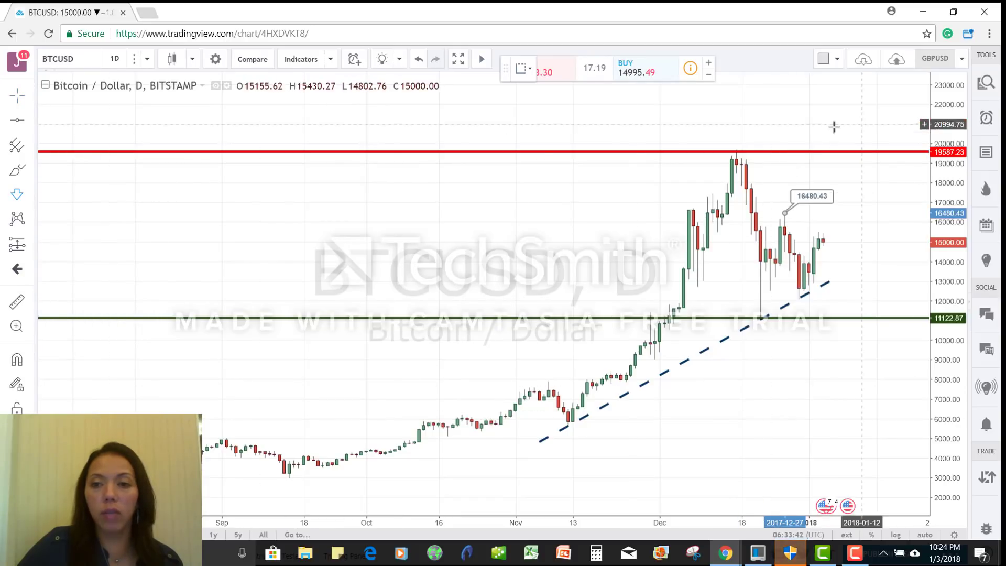
pyautogui.click(736, 132)
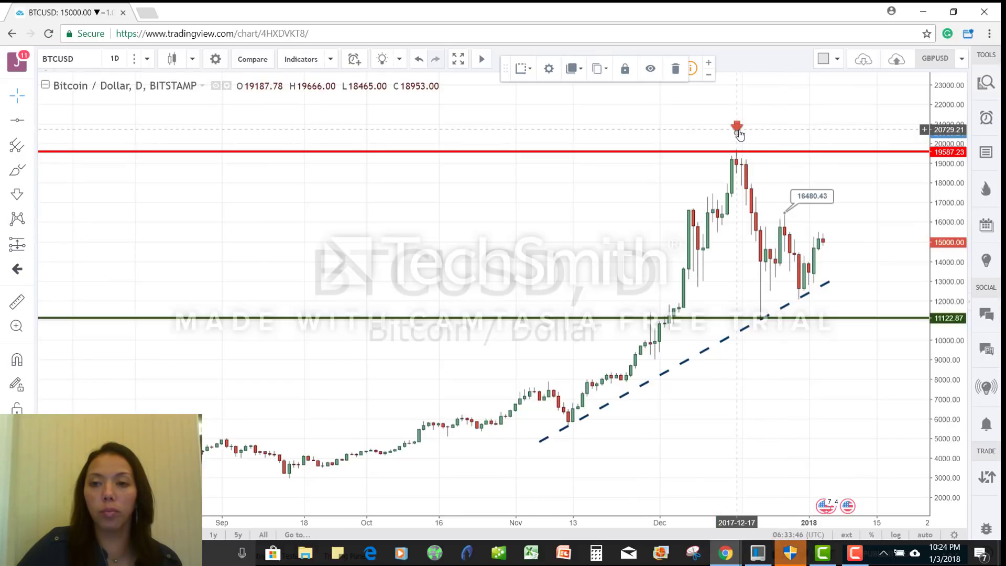
pyautogui.click(684, 230)
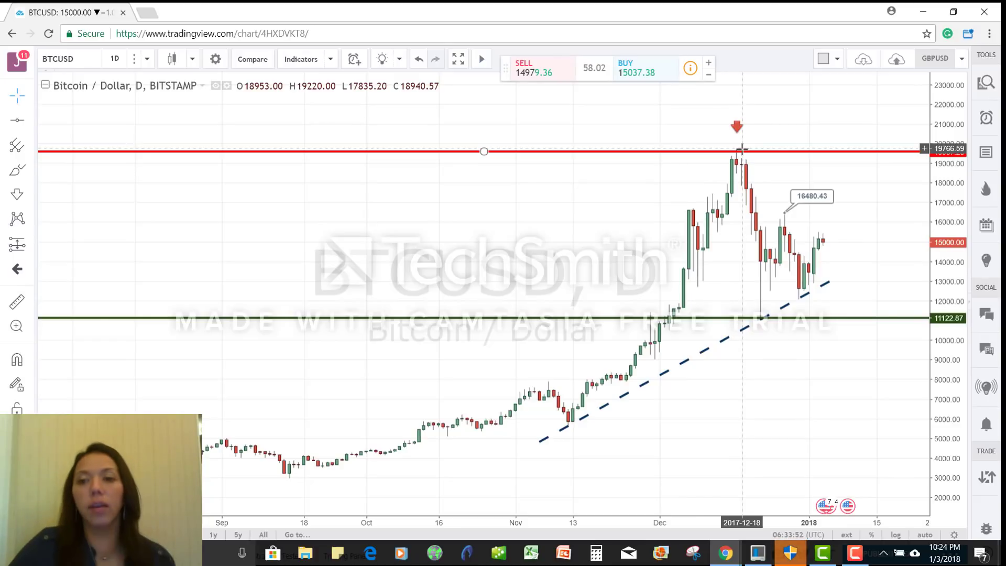
# Add a "support" text label and position it just below the dark green line near the late-December candles
pyautogui.click(30, 197)
pyautogui.click(60, 196)
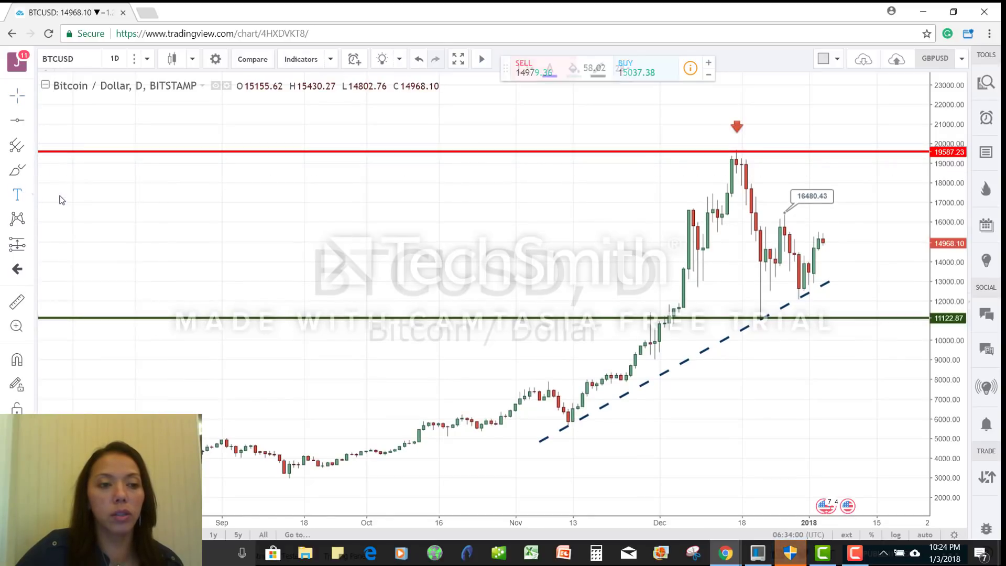
pyautogui.click(769, 140)
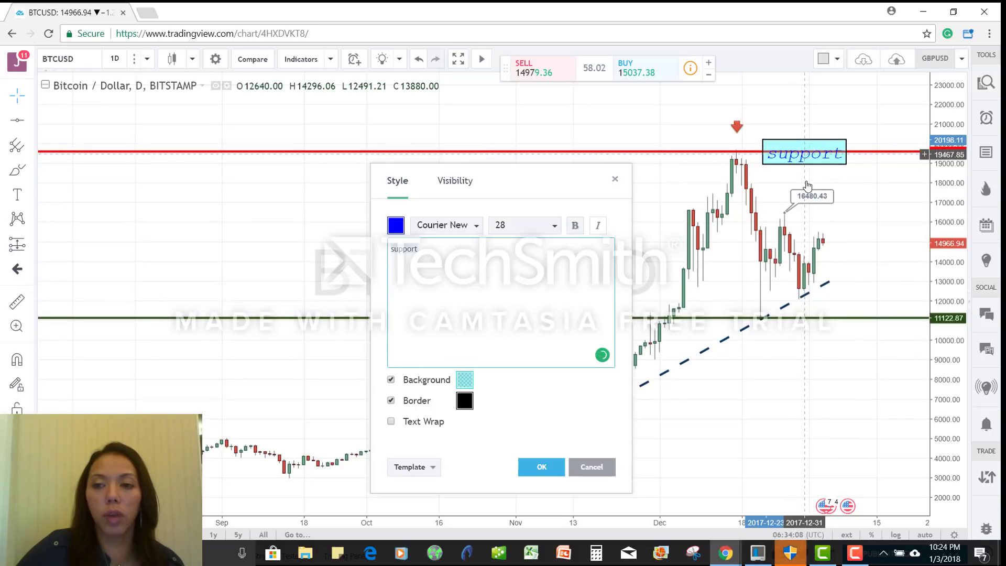
pyautogui.moveTo(804, 154)
pyautogui.mouseDown()
pyautogui.moveTo(822, 319)
pyautogui.moveTo(810, 341)
pyautogui.mouseUp()
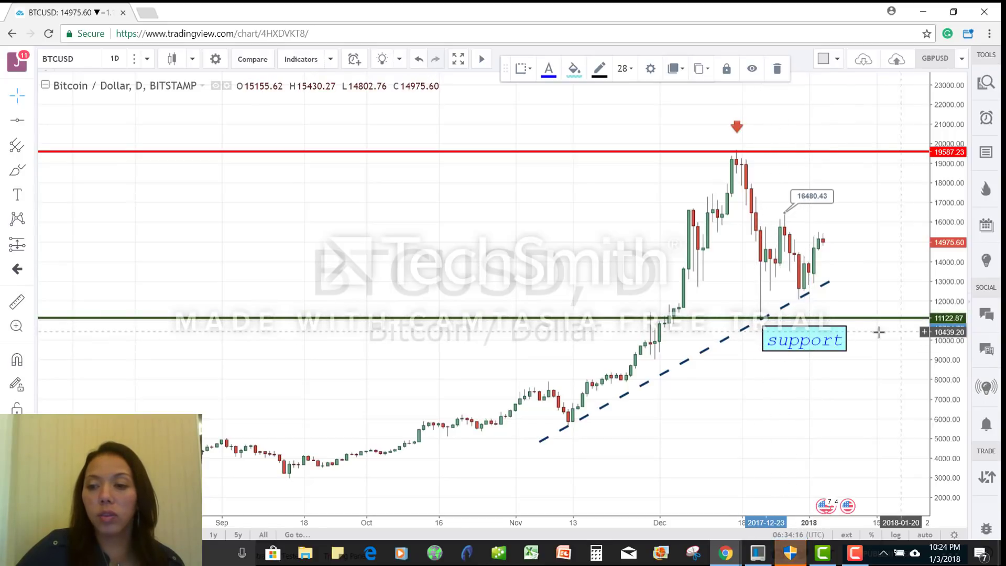
# Open the support label's format settings and change its background color to light blue
pyautogui.rightClick(795, 343)
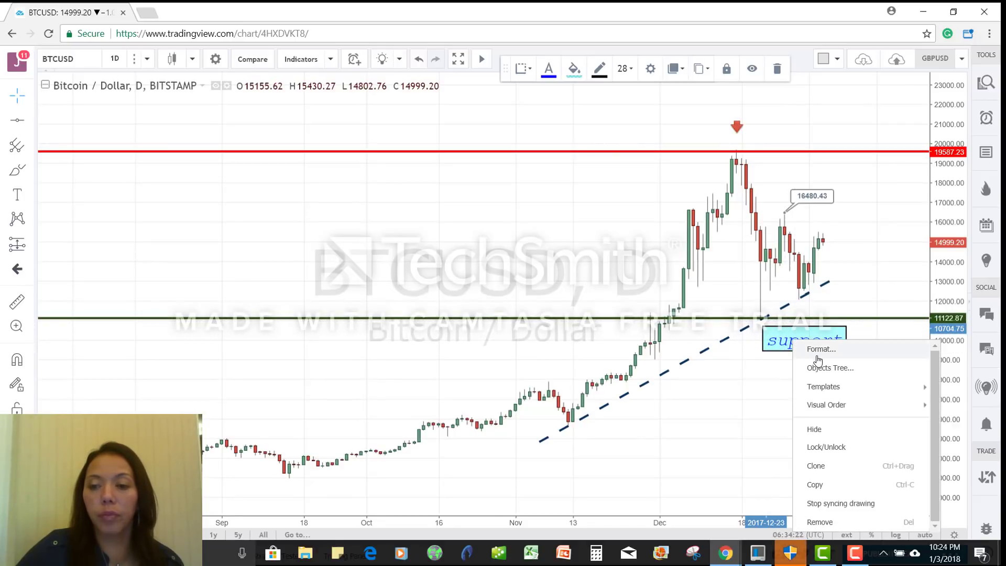
pyautogui.click(818, 350)
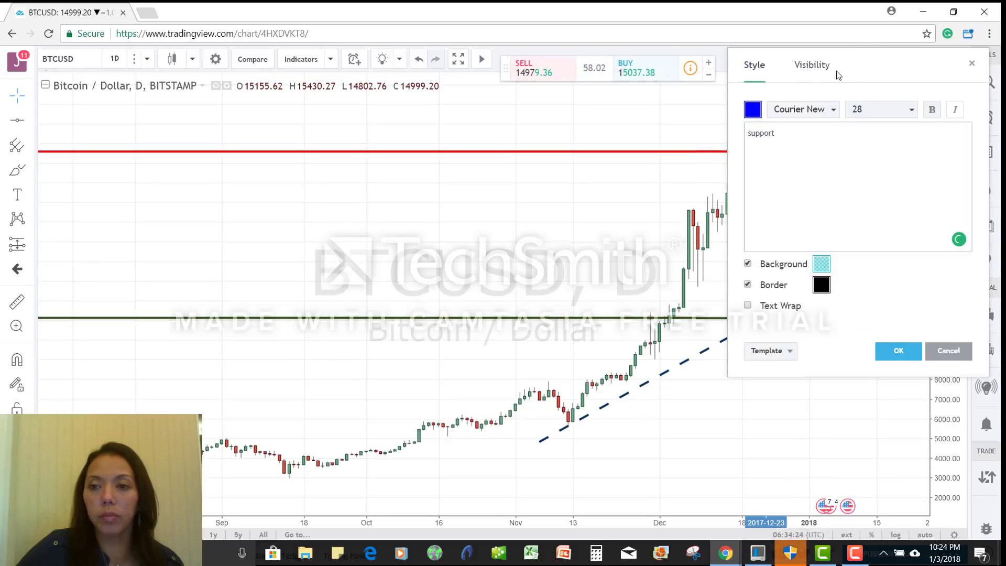
pyautogui.moveTo(836, 71); pyautogui.dragTo(477, 72)
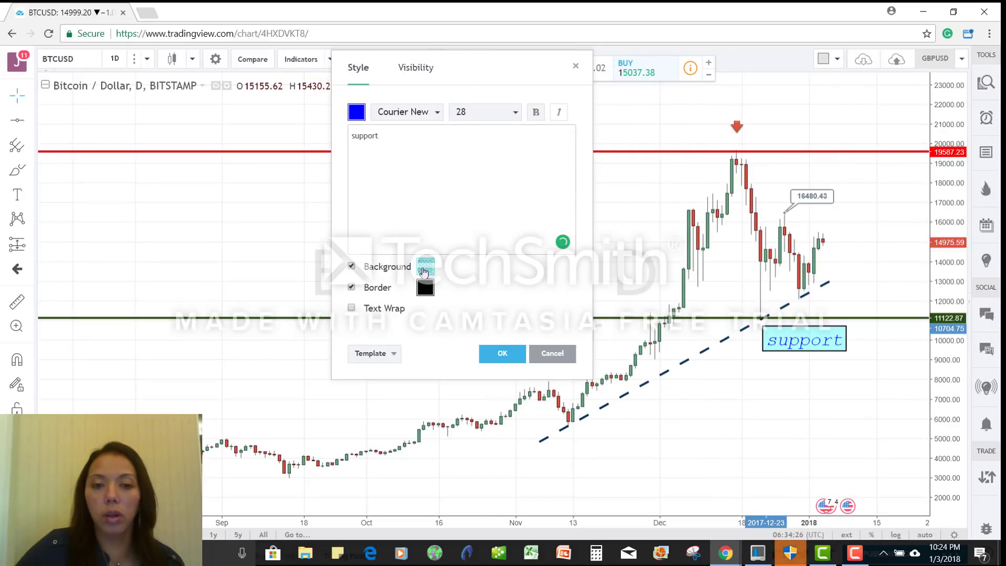
pyautogui.click(422, 268)
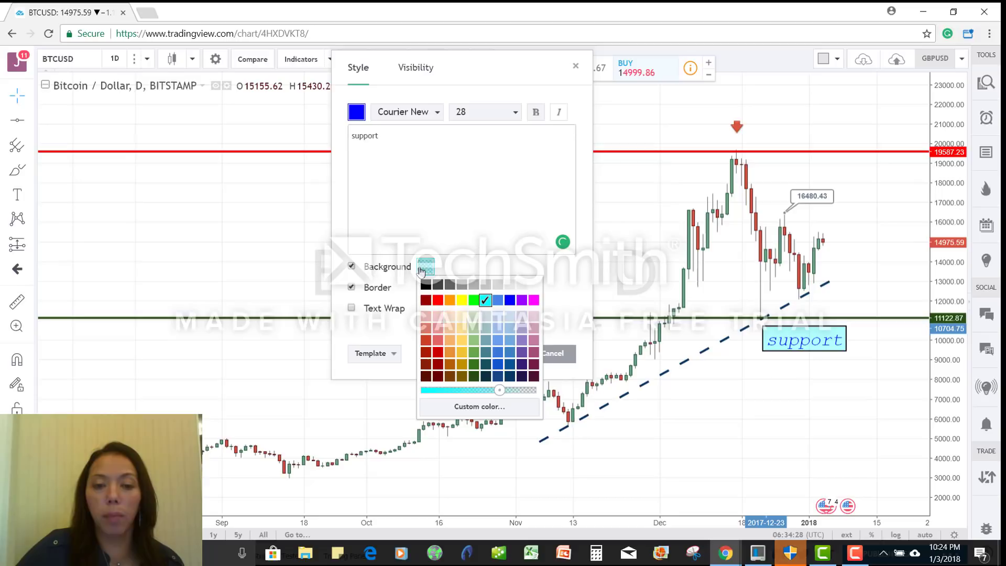
pyautogui.click(437, 300)
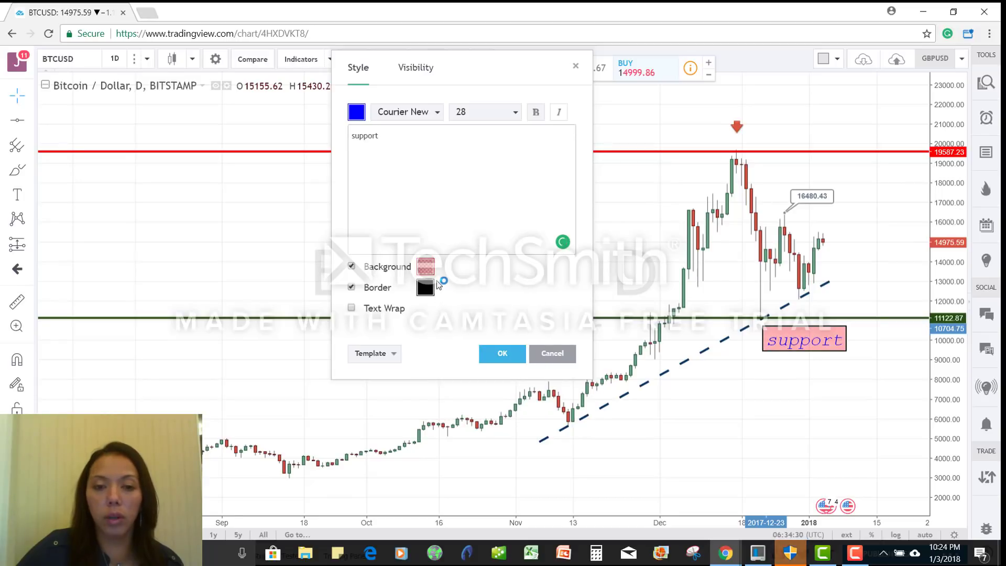
pyautogui.click(426, 266)
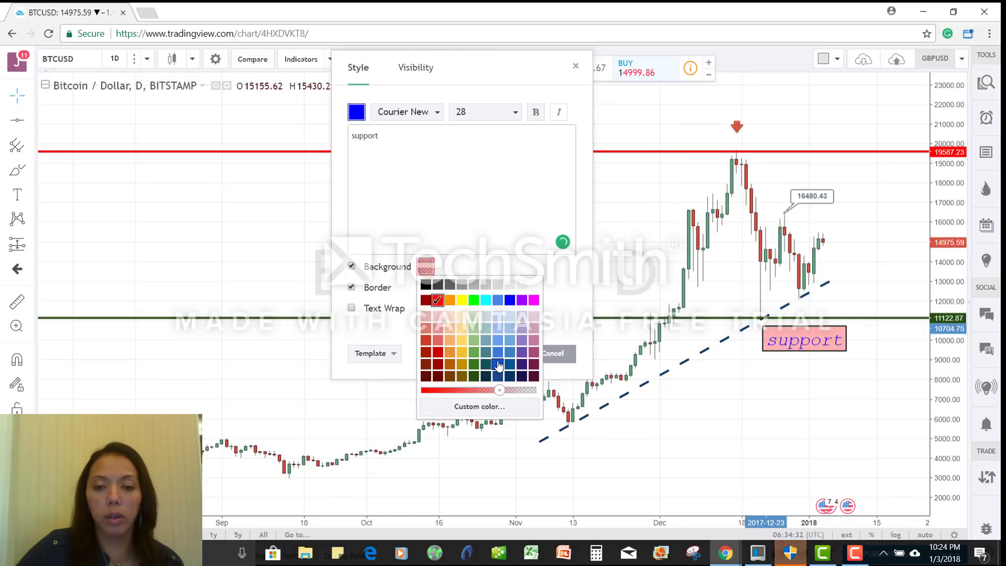
pyautogui.click(490, 313)
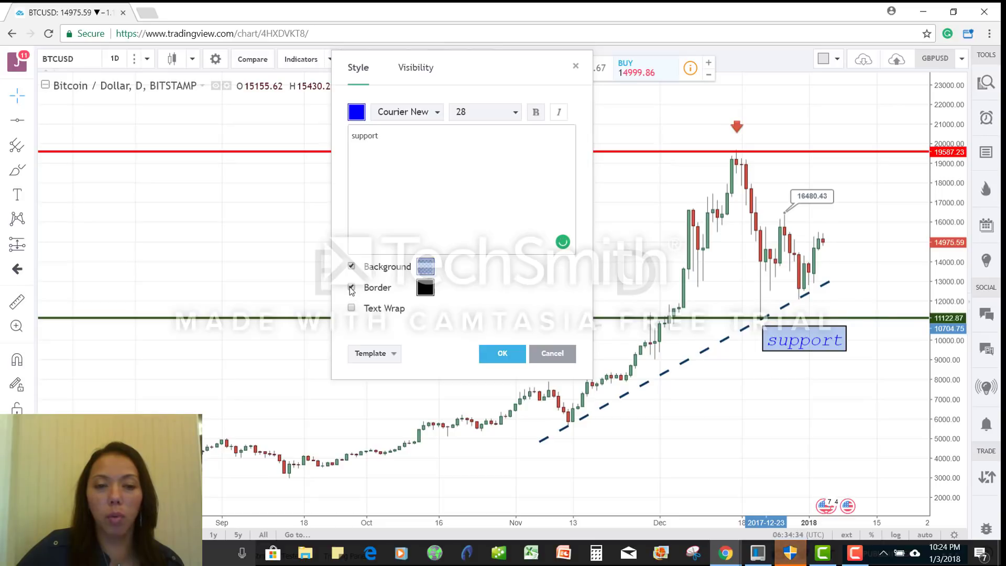
# Give the support label a magenta border and bold black text, and apply the formatting
pyautogui.click(425, 288)
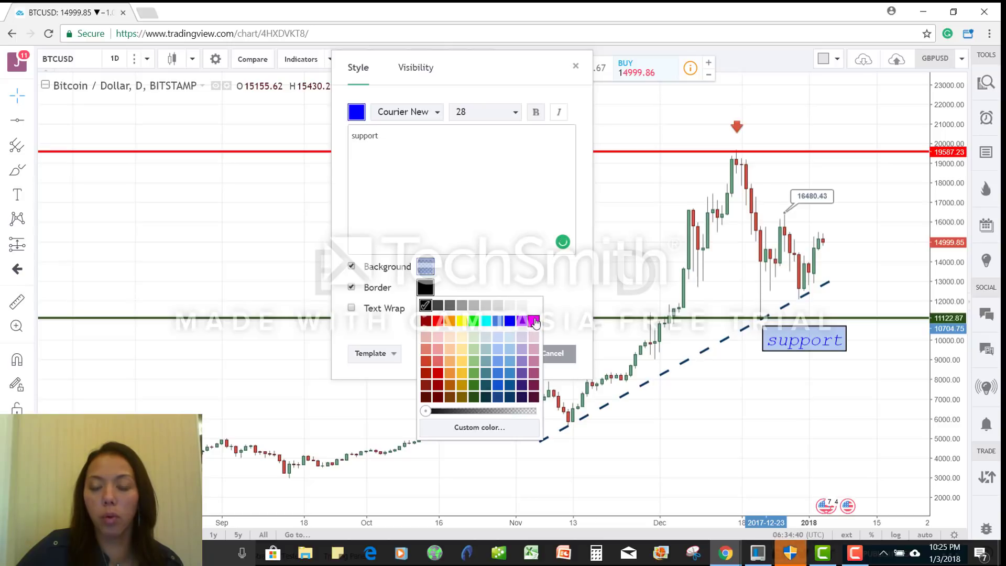
pyautogui.click(534, 321)
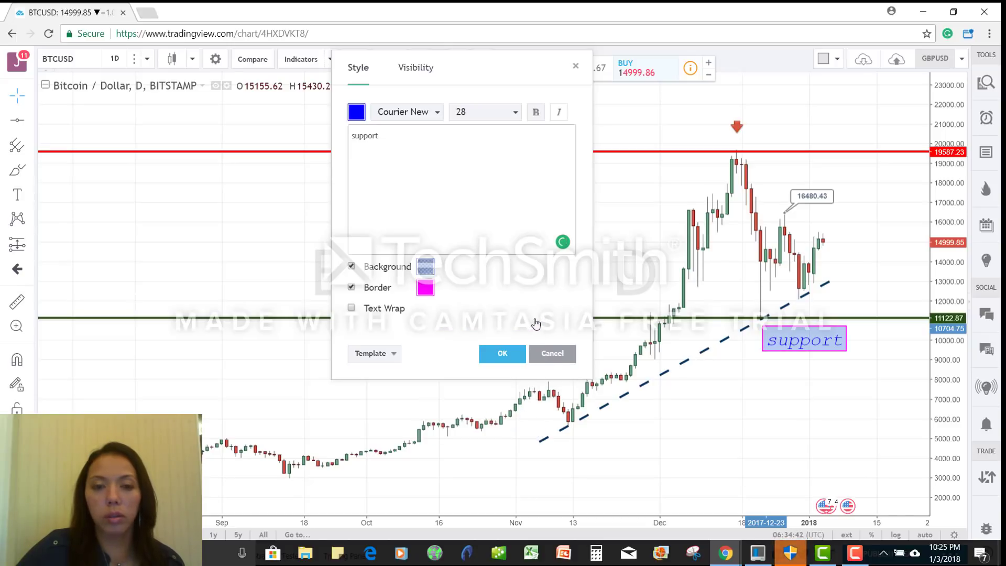
pyautogui.click(356, 112)
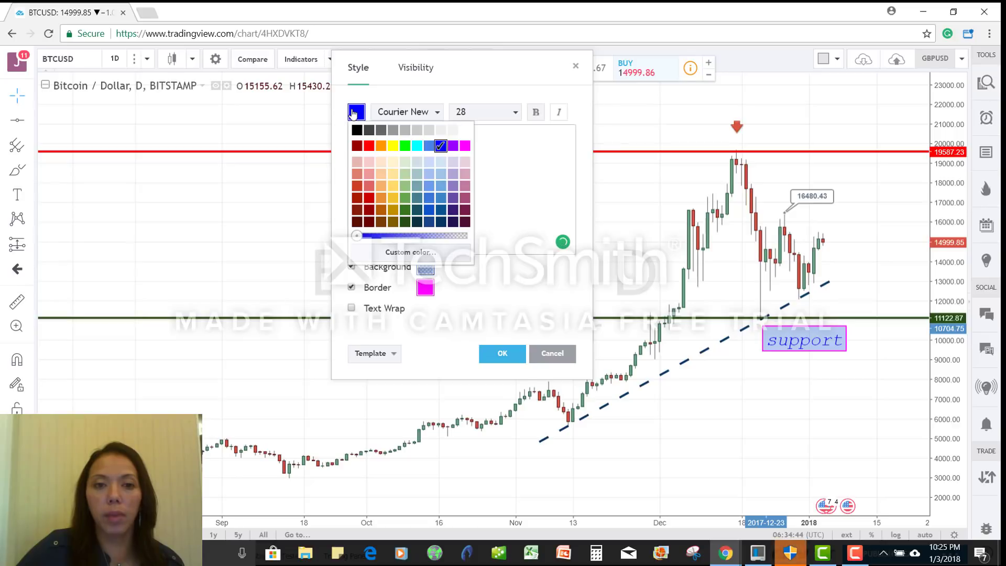
pyautogui.click(357, 130)
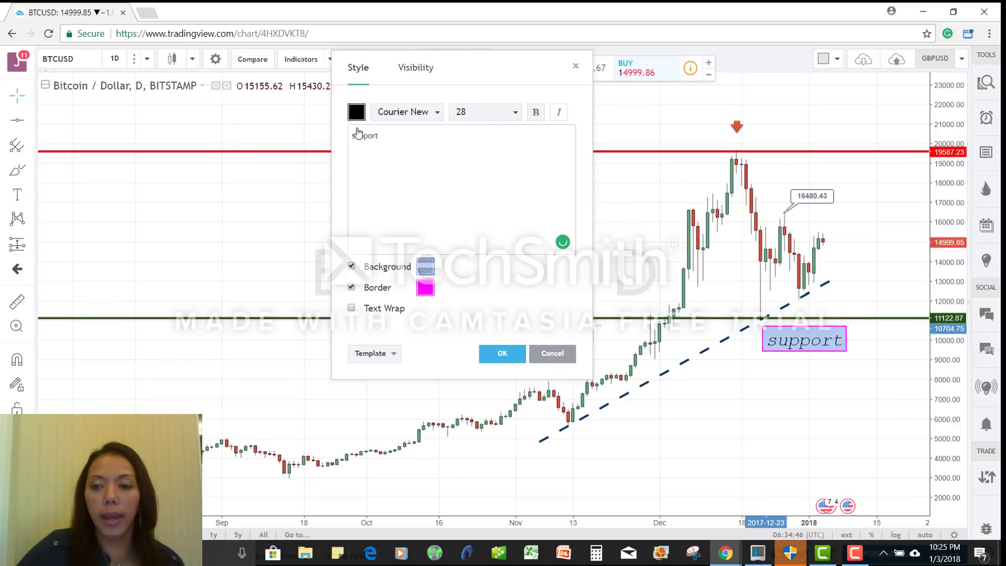
pyautogui.click(536, 113)
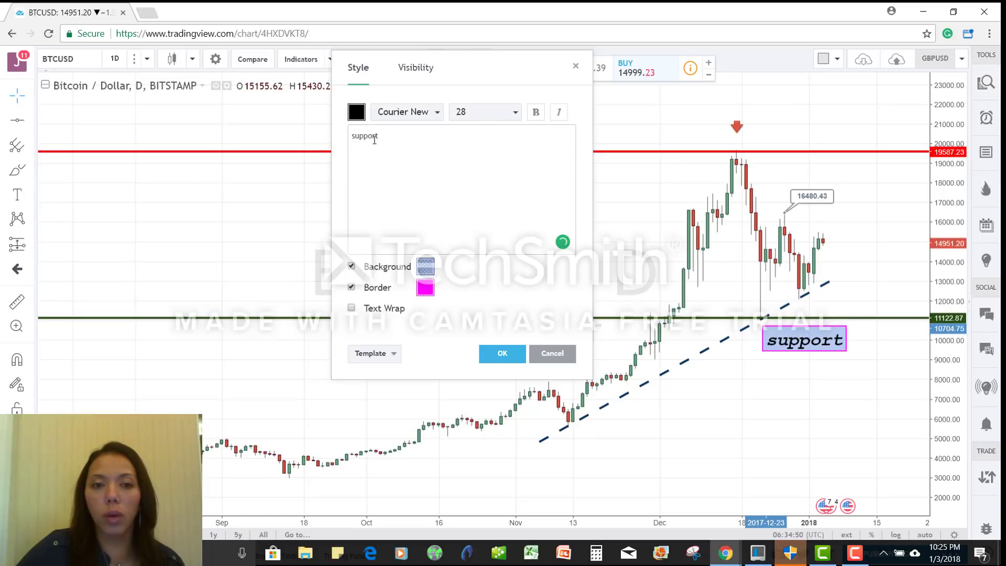
pyautogui.click(420, 137)
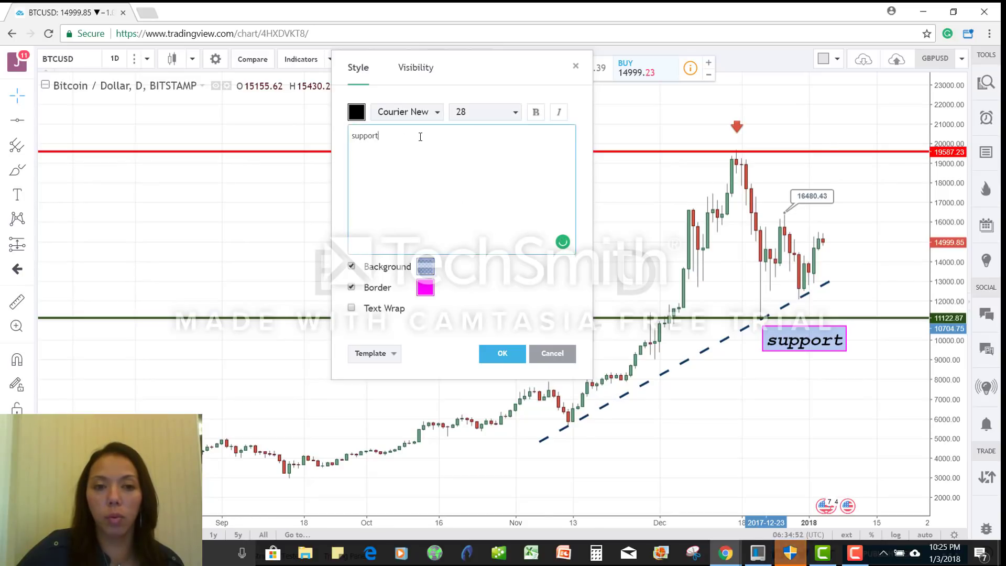
pyautogui.click(511, 355)
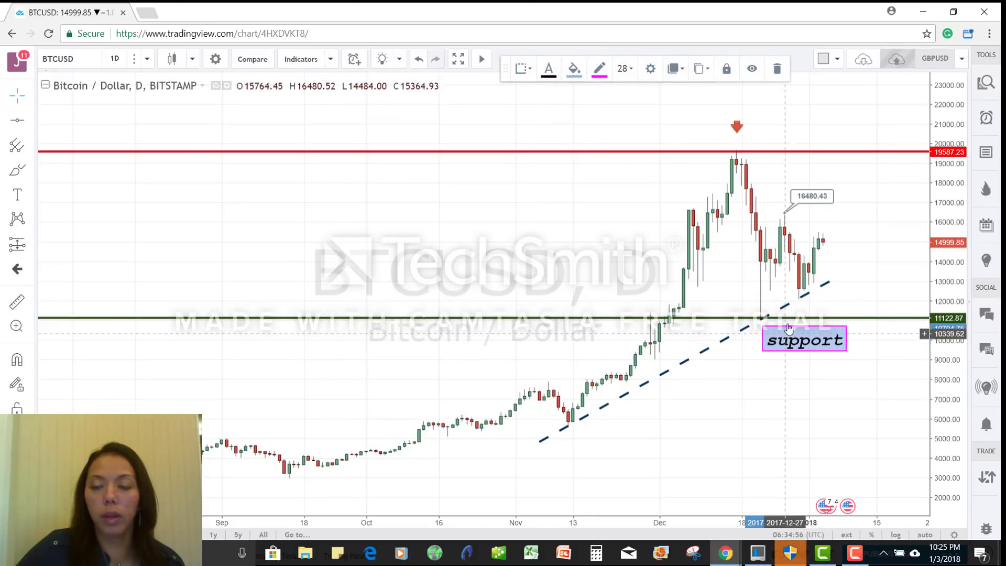
pyautogui.click(809, 142)
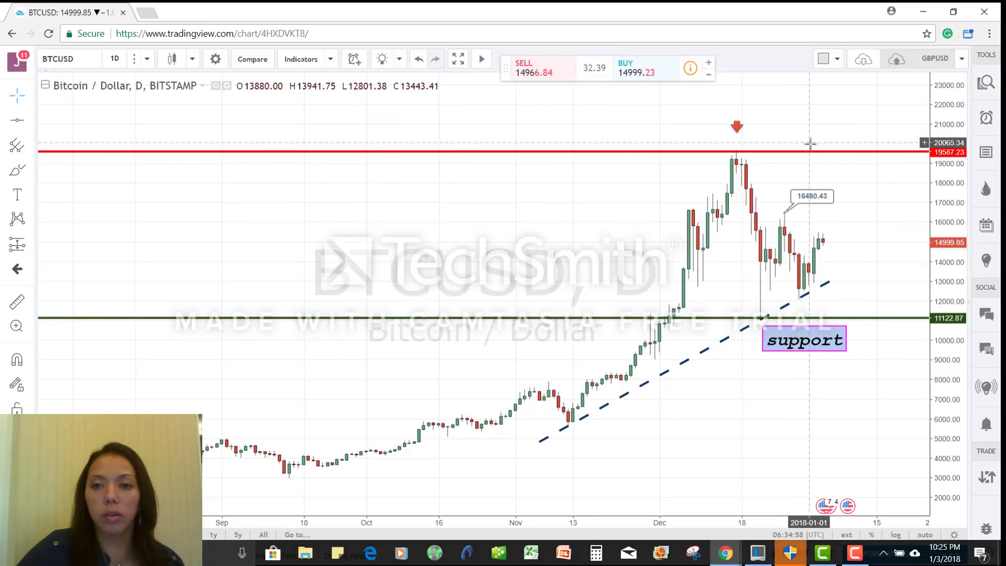
# Add a text label reading "resistance" on the red line just after the December peak
pyautogui.click(18, 195)
pyautogui.click(773, 143)
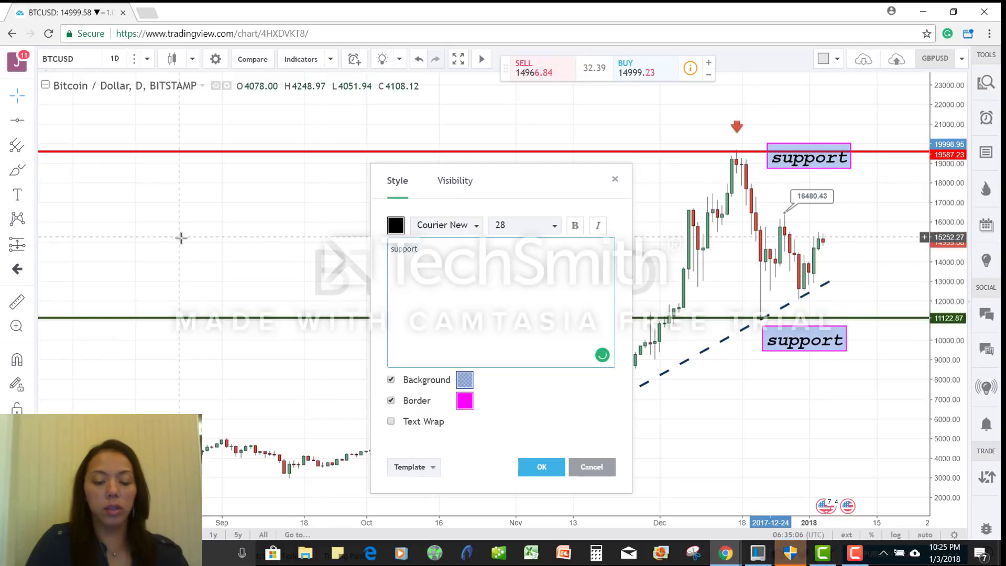
pyautogui.hotkey('ctrl', 'a')
pyautogui.write('rES')
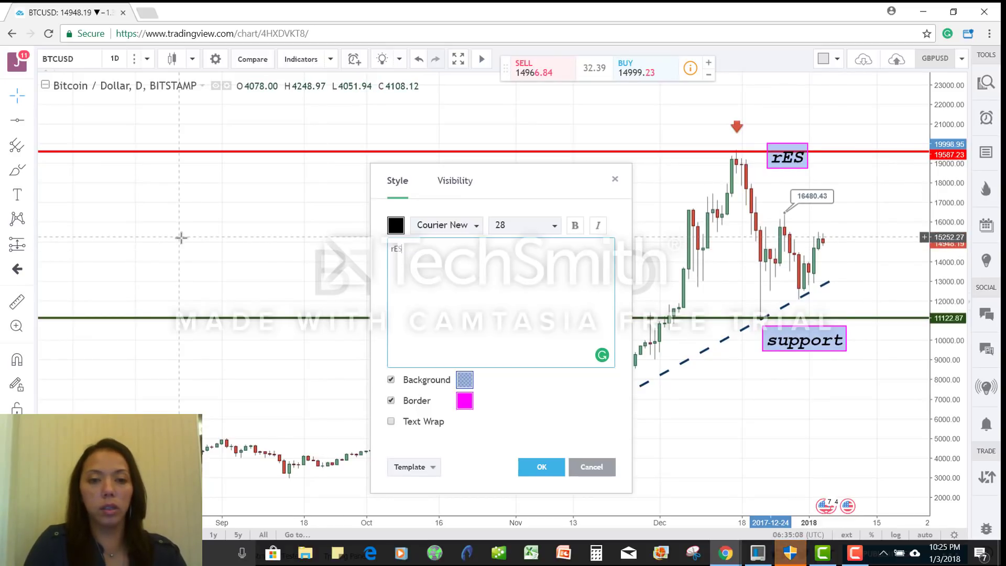
pyautogui.press('BackSpace')
pyautogui.press('BackSpace')
pyautogui.press('BackSpace')
pyautogui.write('resistance')
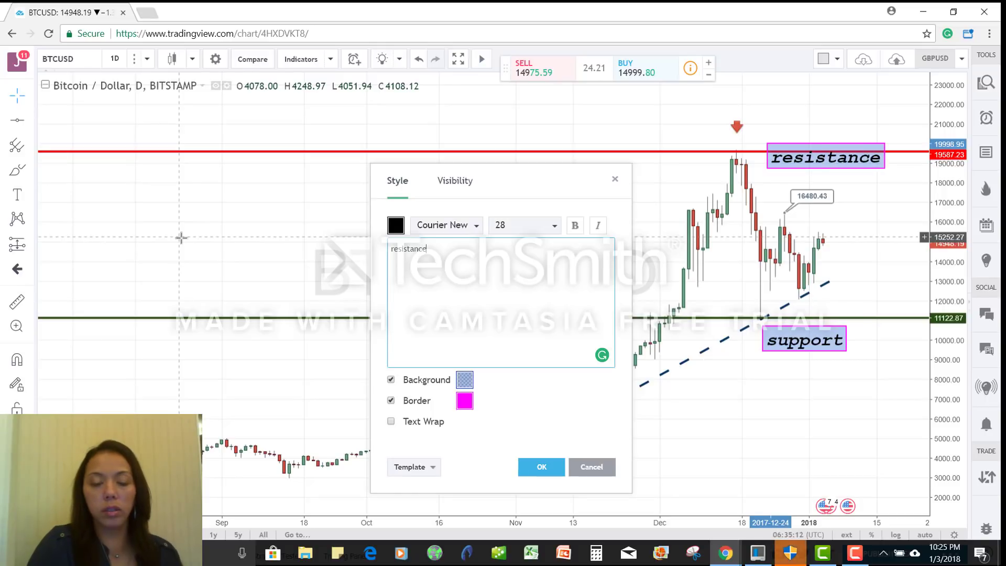
# Set the "resistance" label's text to dark red, with the Times New Roman font and size 40
pyautogui.click(400, 228)
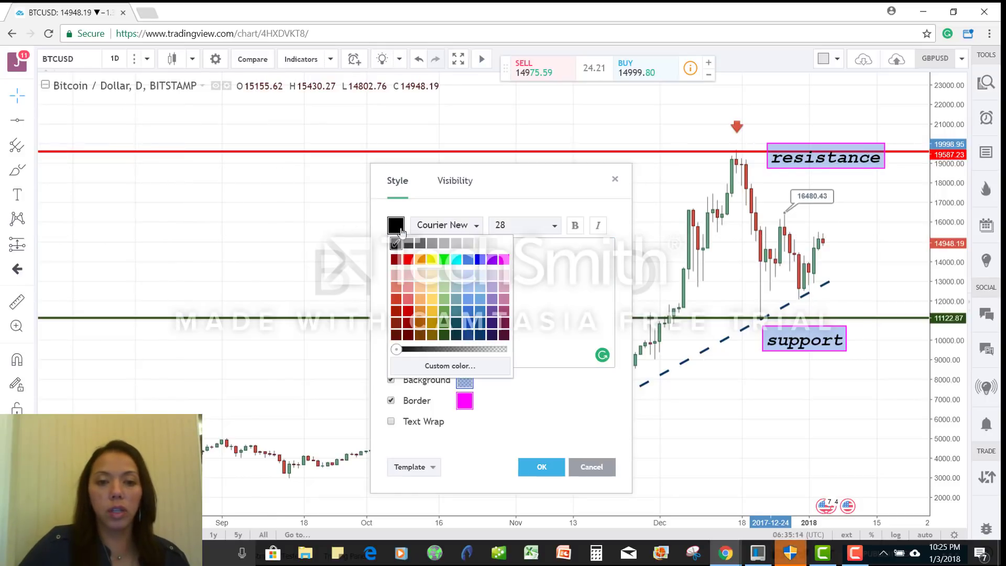
pyautogui.click(396, 259)
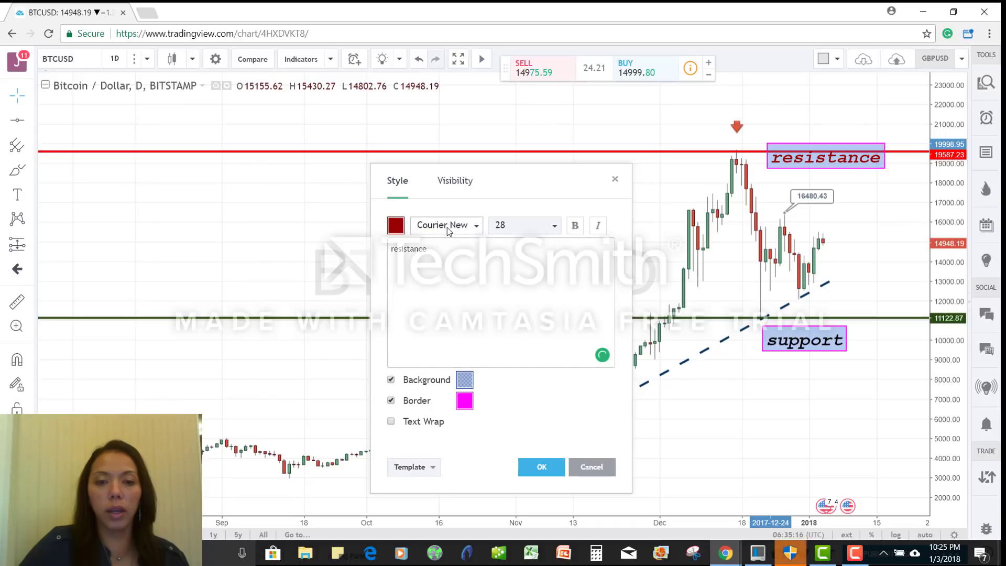
pyautogui.click(449, 226)
pyautogui.click(446, 284)
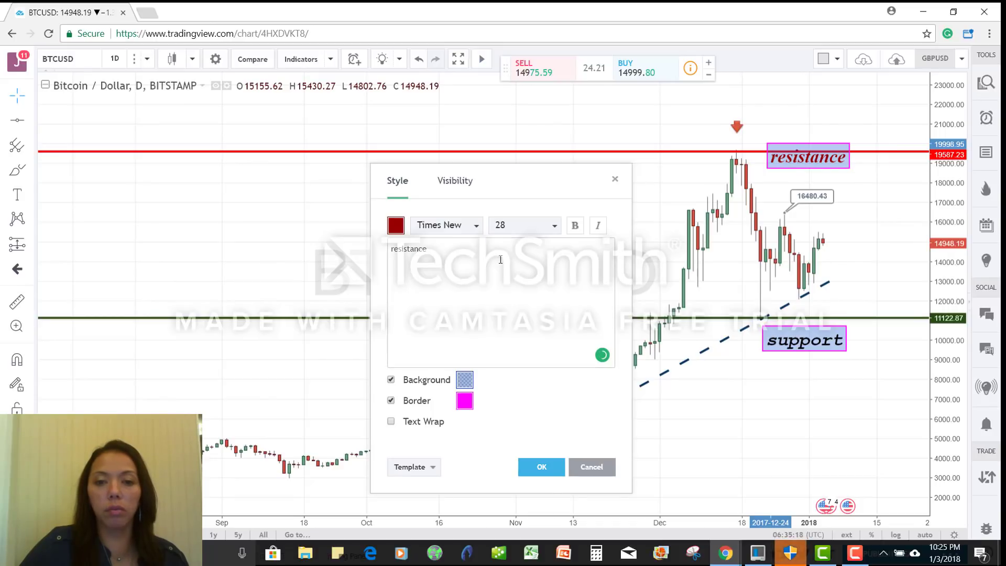
pyautogui.click(518, 226)
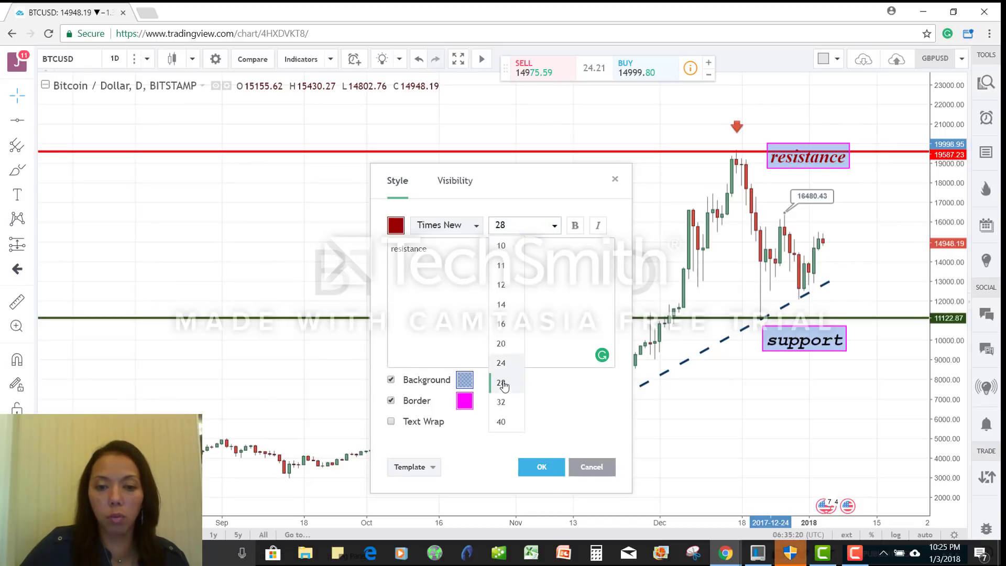
pyautogui.click(501, 383)
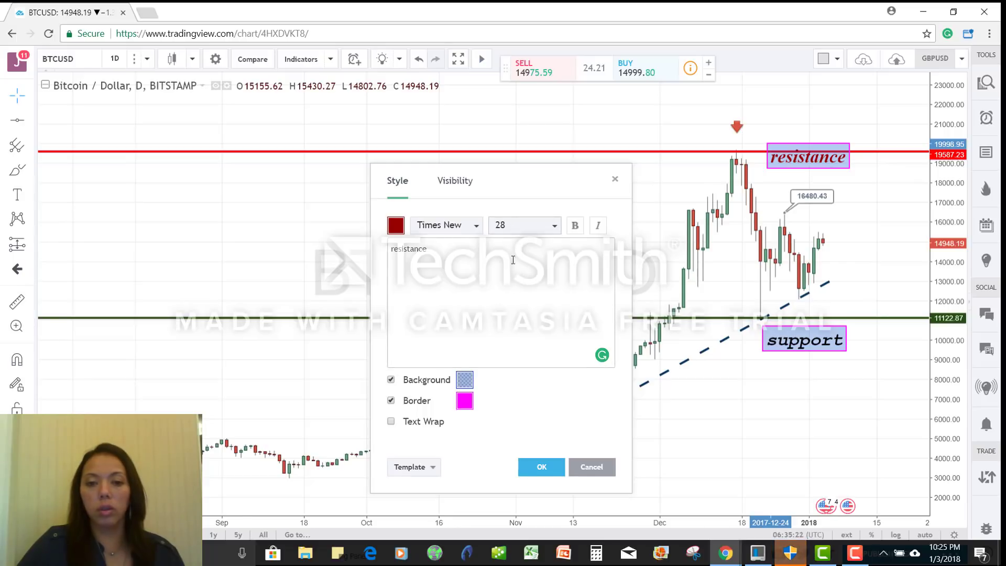
pyautogui.click(517, 226)
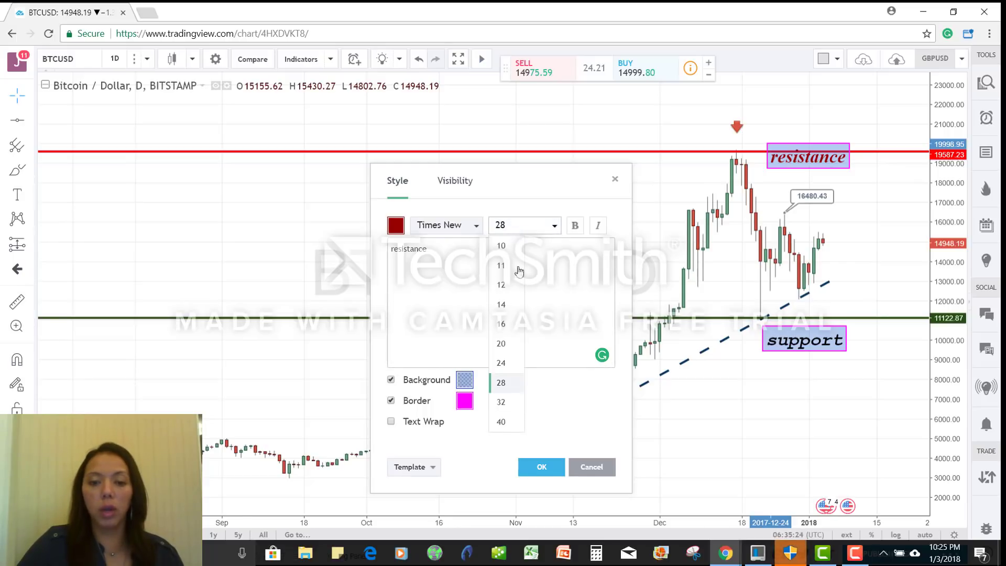
pyautogui.click(501, 422)
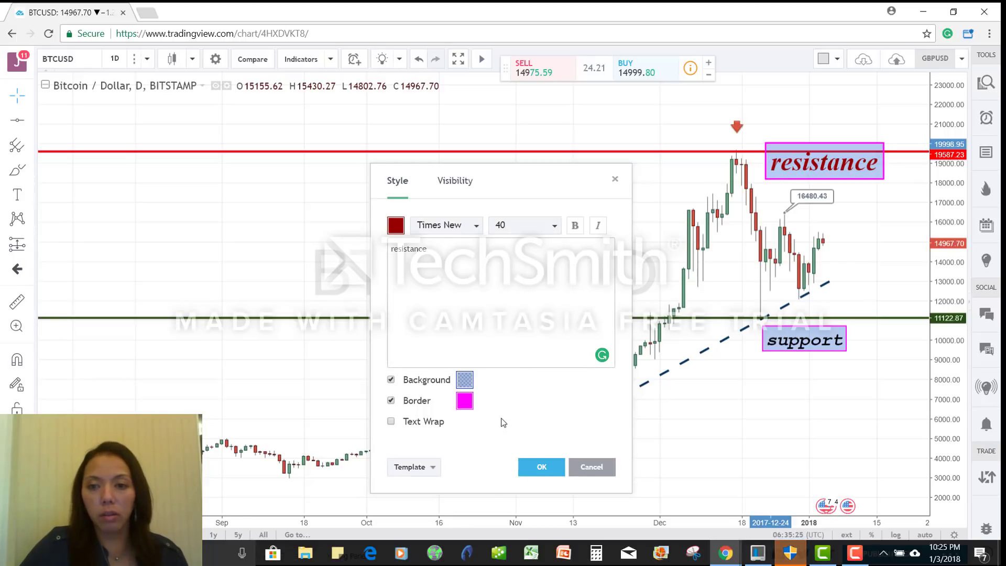
# Remove the bold, background and border from the "resistance" label, keep its text italic, and apply the formatting
pyautogui.click(575, 226)
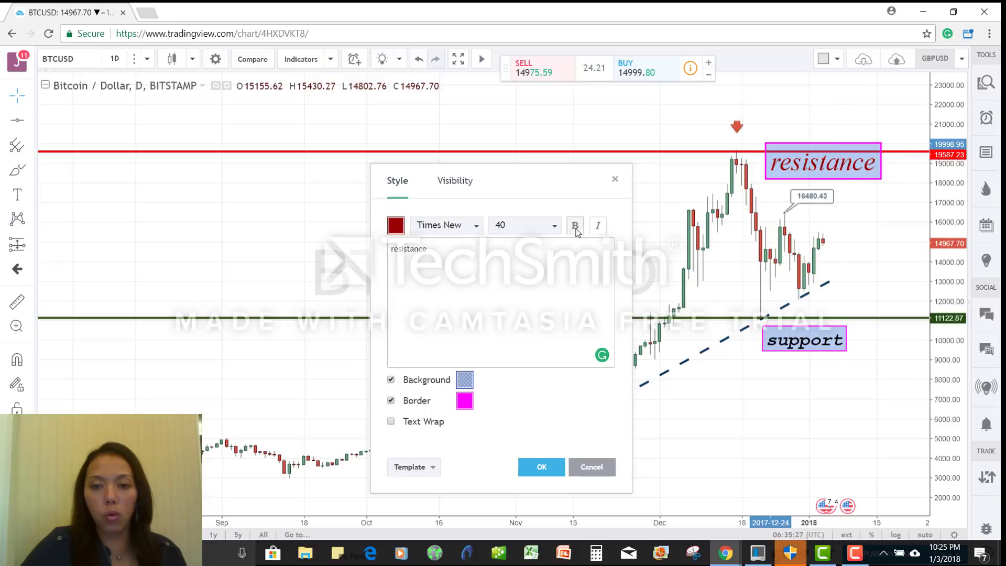
pyautogui.click(604, 227)
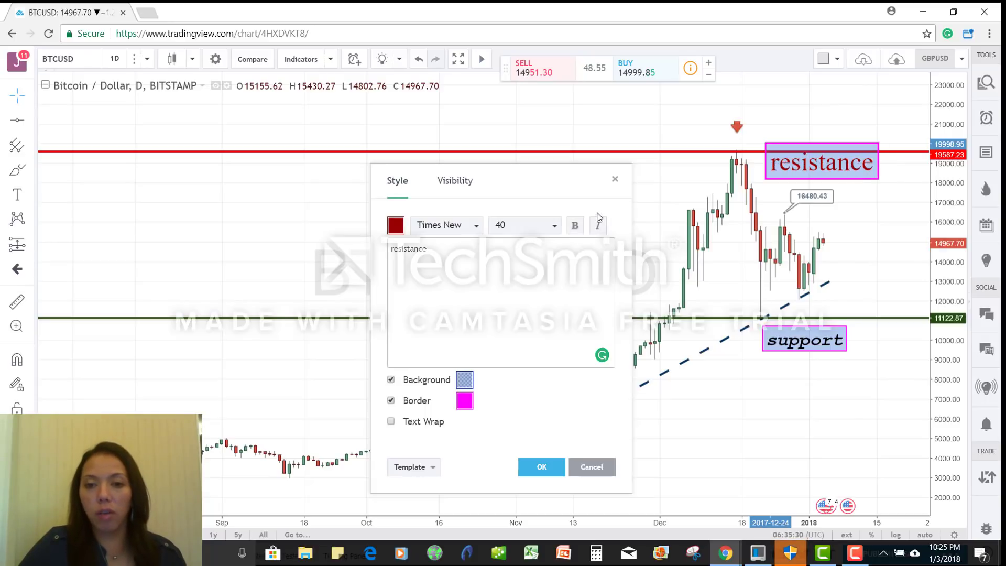
pyautogui.click(601, 230)
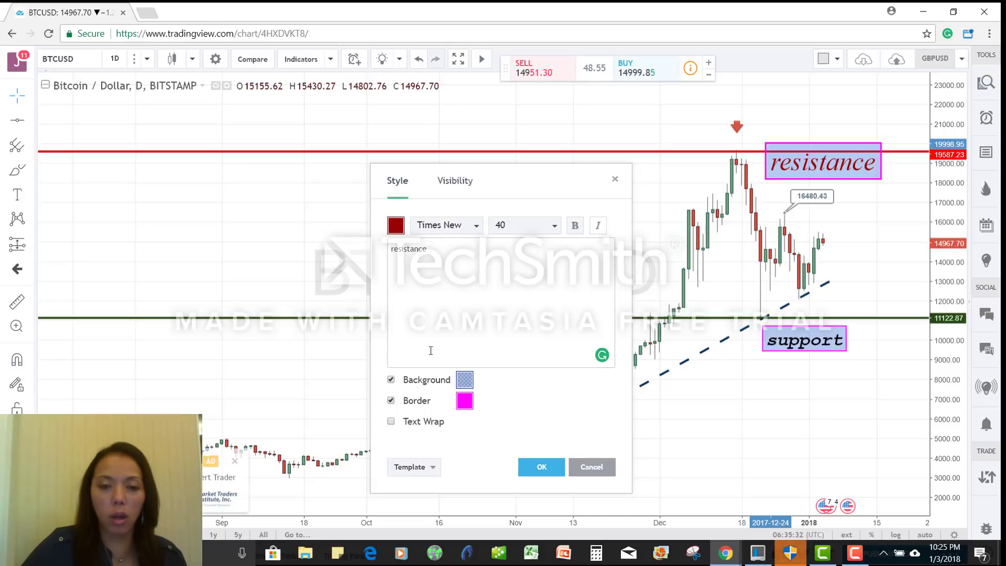
pyautogui.click(391, 380)
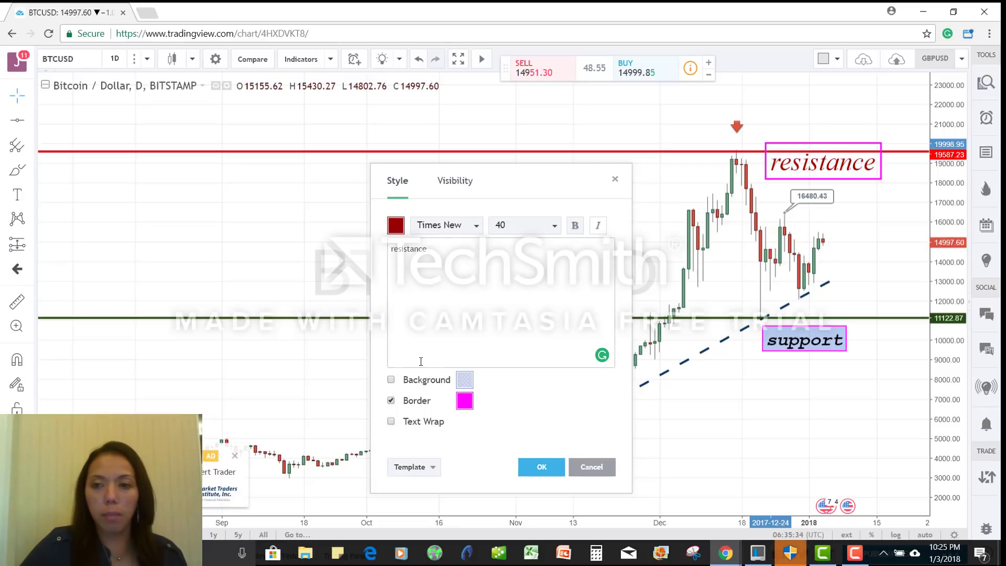
pyautogui.click(391, 401)
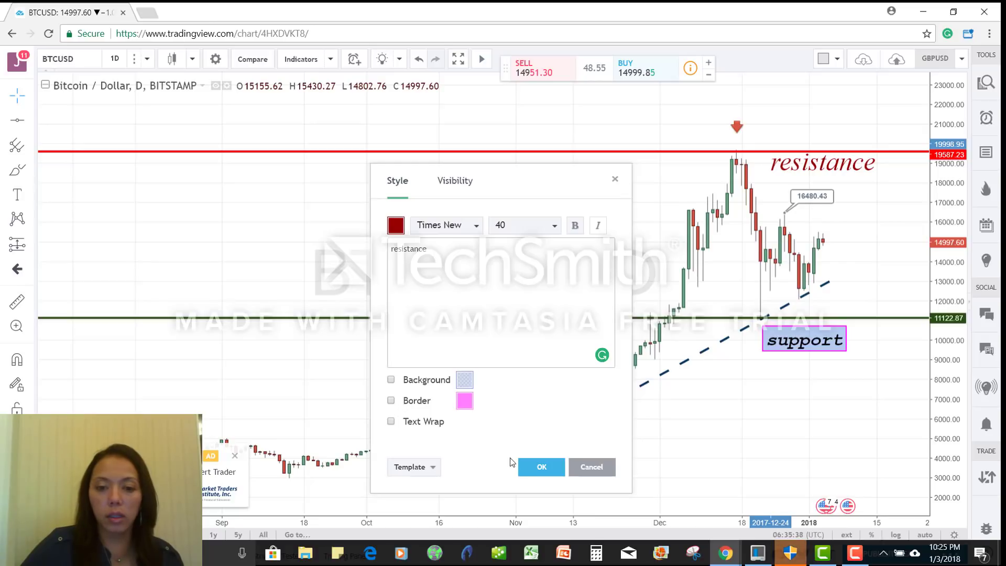
pyautogui.click(540, 466)
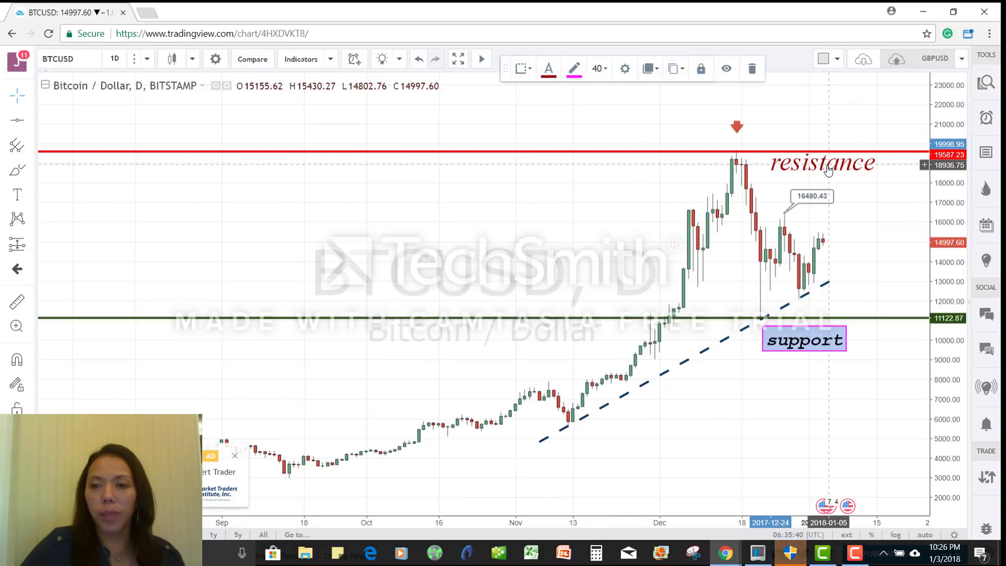
# Move the "resistance" label just above the red line beside the arrow mark, and close the advertisement
pyautogui.moveTo(828, 168); pyautogui.dragTo(813, 144)
pyautogui.click(871, 185)
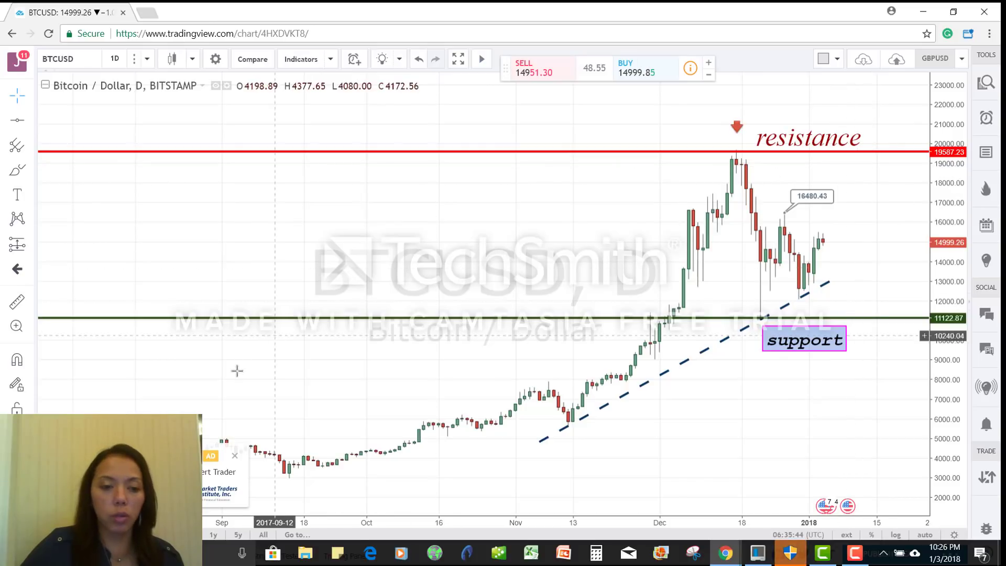
pyautogui.click(235, 457)
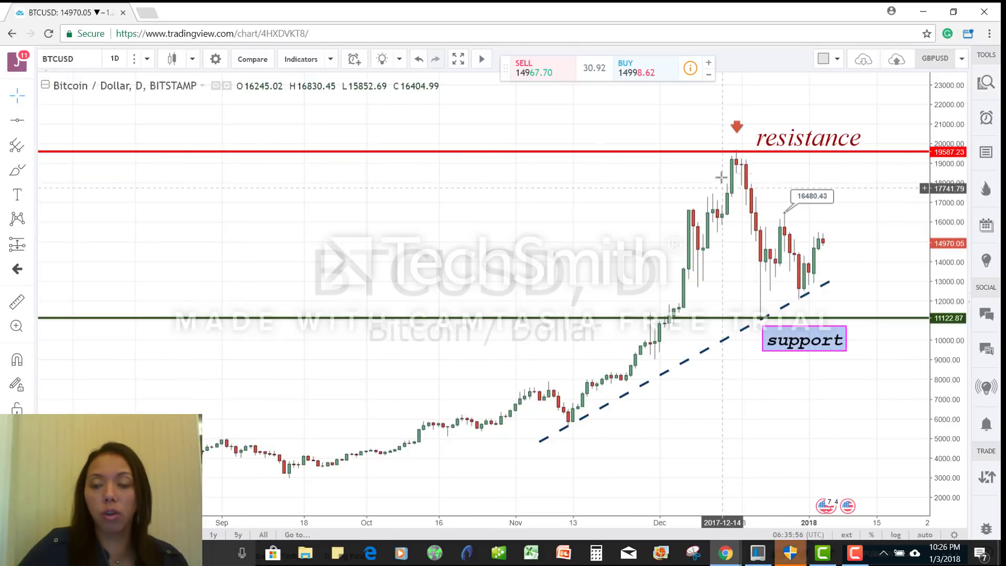
# Delete the red resistance line, the red arrow mark and the "resistance" text label from the chart
pyautogui.click(751, 153)
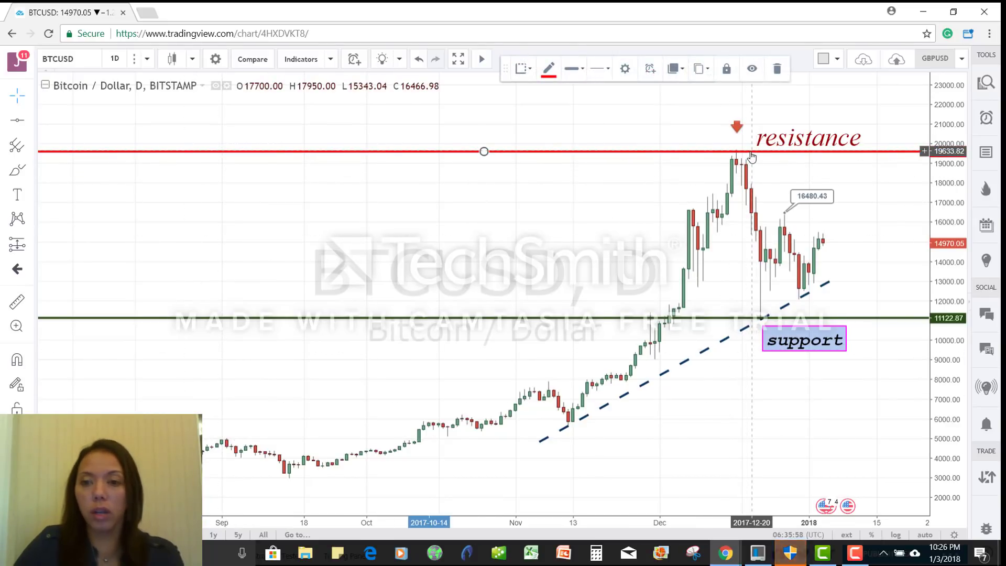
pyautogui.press('Delete')
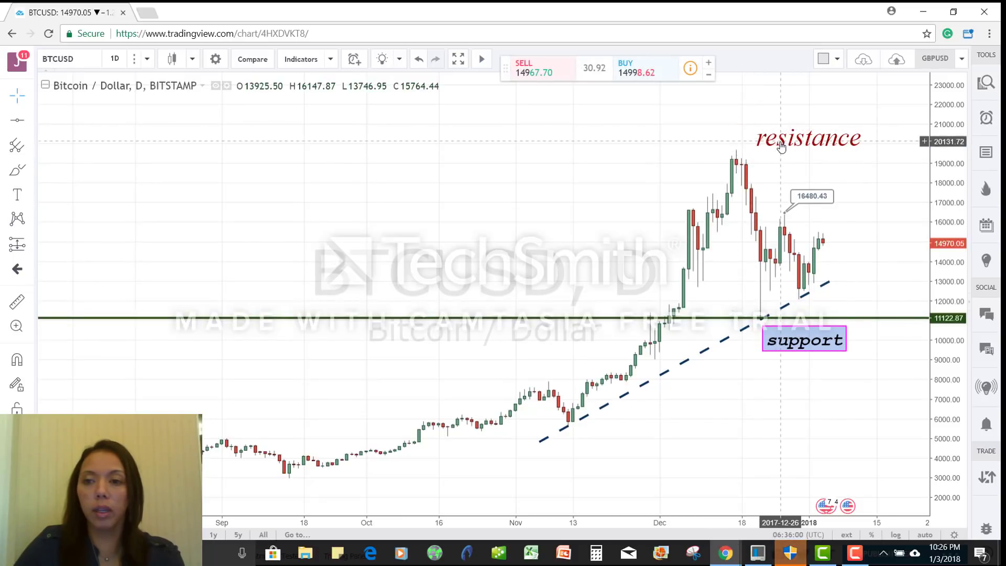
pyautogui.click(780, 145)
pyautogui.press('Delete')
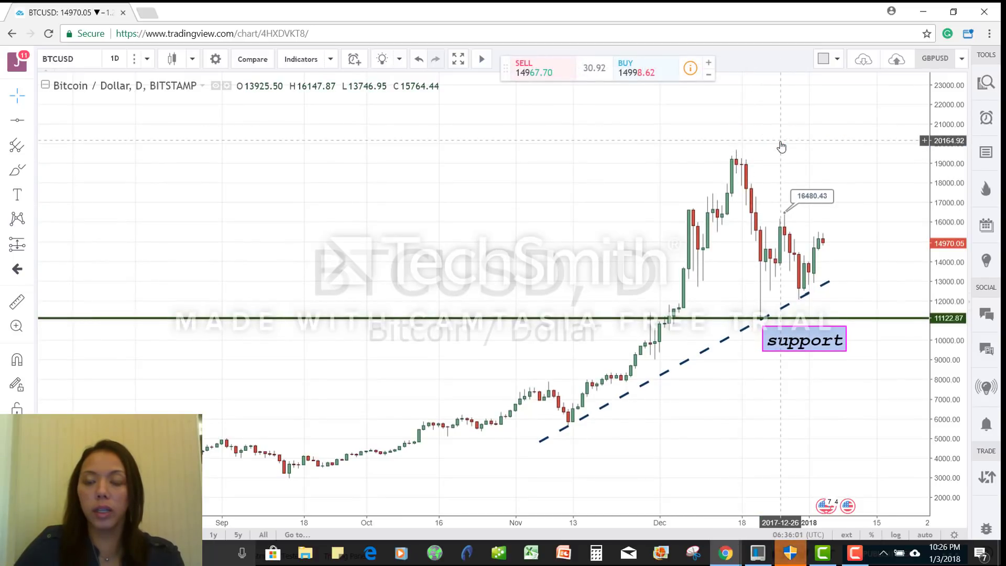
# Remove the price label near the late-December high and the "support" text label
pyautogui.rightClick(804, 200)
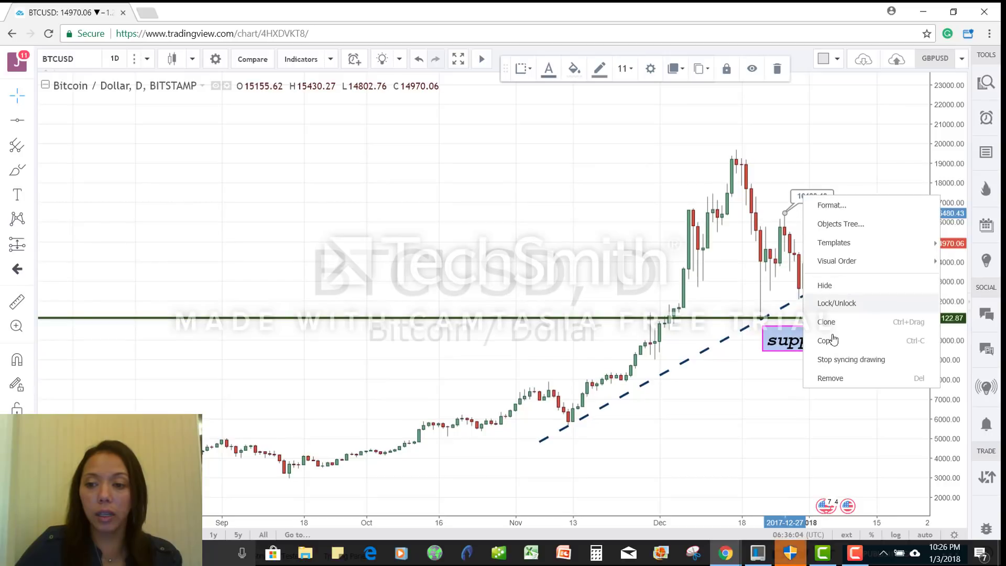
pyautogui.click(827, 378)
pyautogui.rightClick(810, 345)
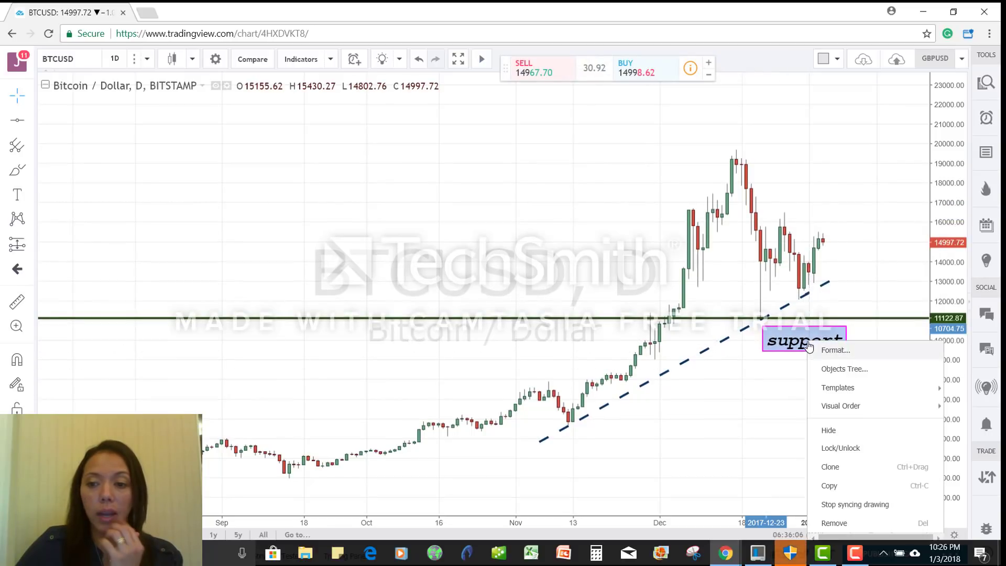
pyautogui.click(832, 523)
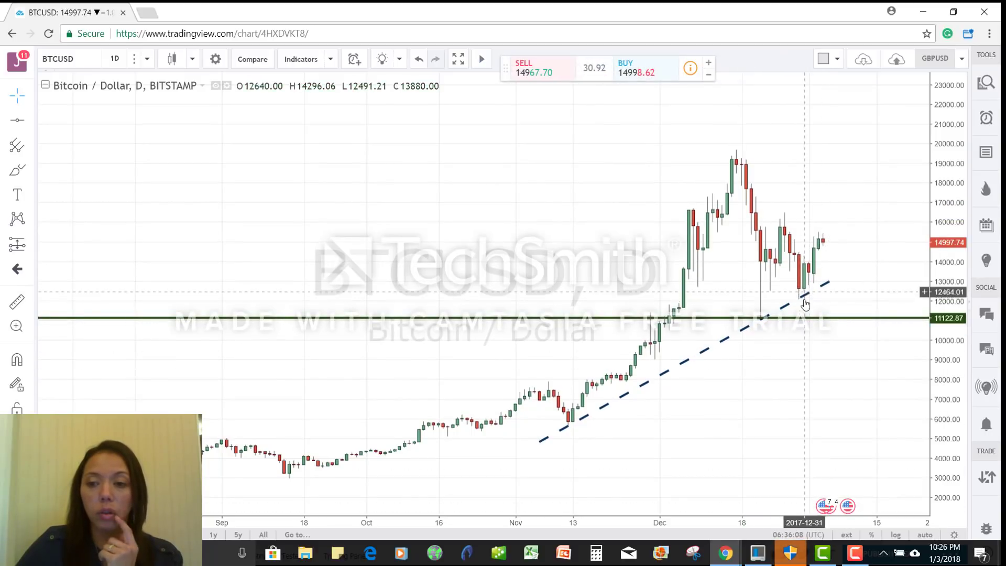
# Remove the dark green horizontal support line and the dashed blue trend line
pyautogui.rightClick(797, 318)
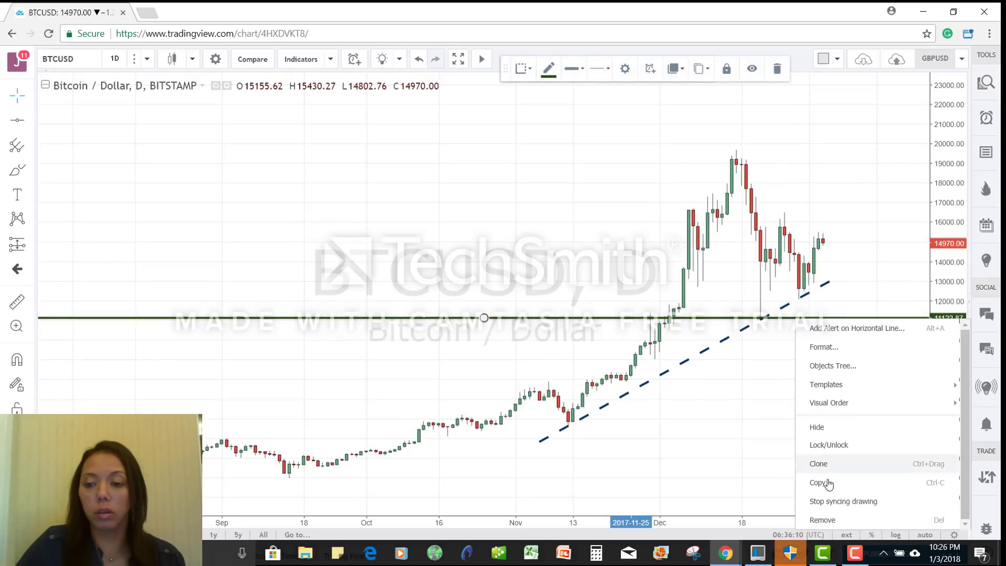
pyautogui.click(818, 511)
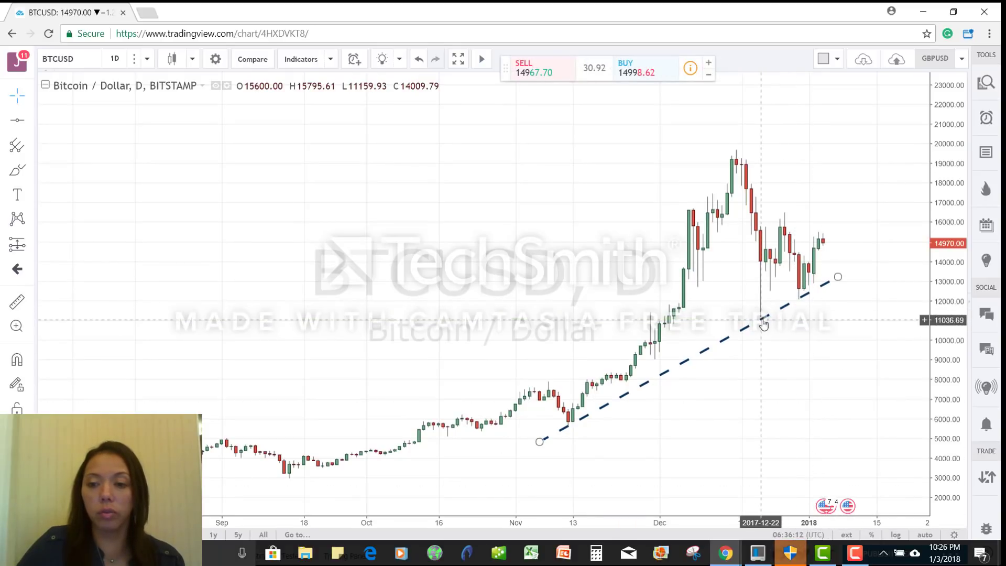
pyautogui.click(763, 321)
pyautogui.press('Delete')
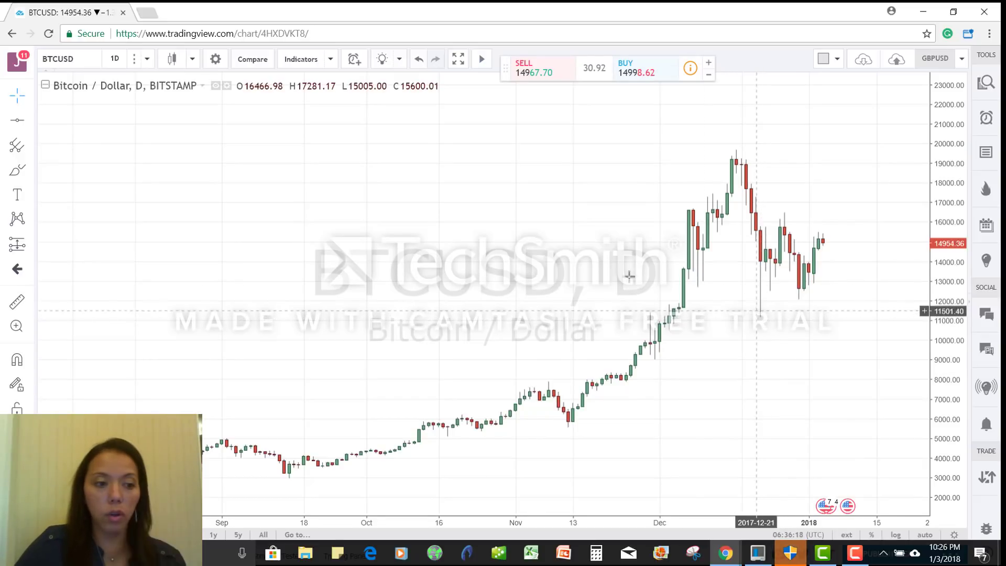
# Zoom in on the late-December to early-January candles to examine them, and return to the full chart view
pyautogui.click(17, 327)
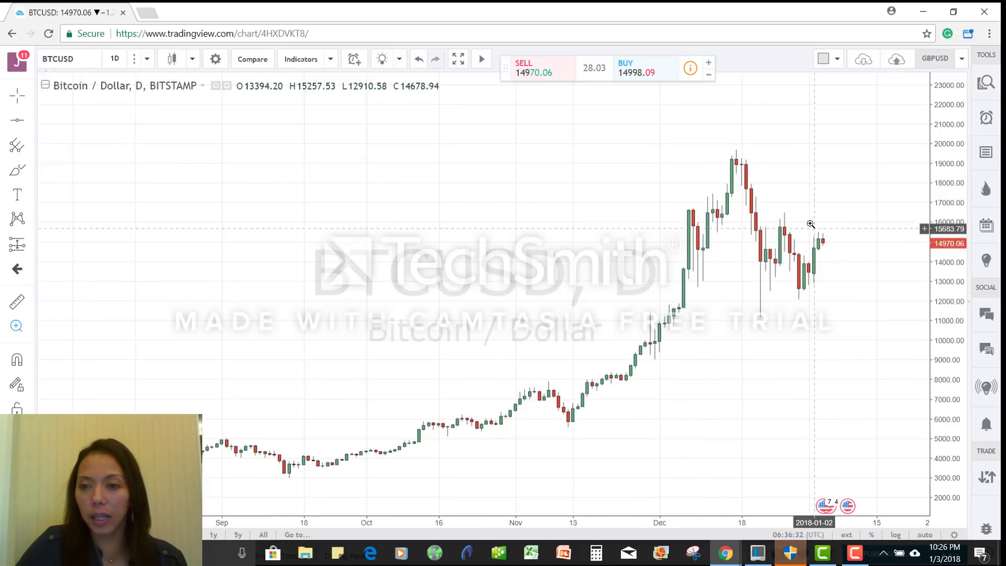
pyautogui.moveTo(807, 241); pyautogui.dragTo(855, 310)
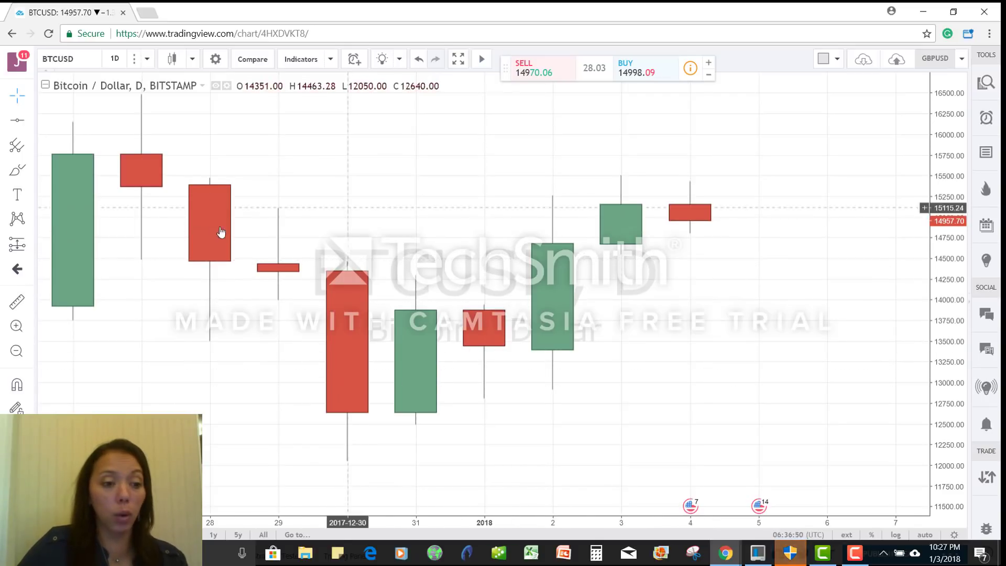
pyautogui.click(16, 352)
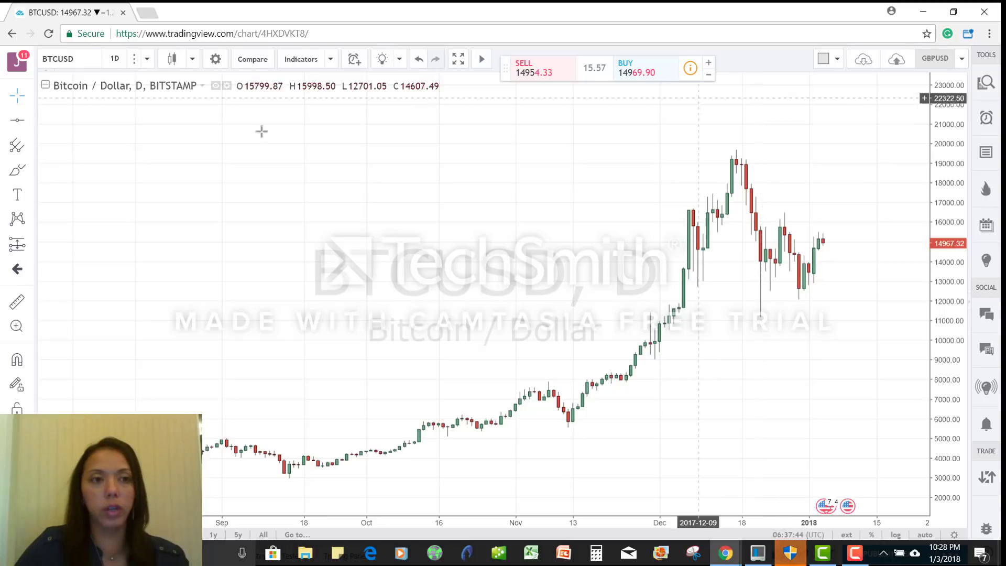
# Open the chart's symbol for editing
pyautogui.click(88, 60)
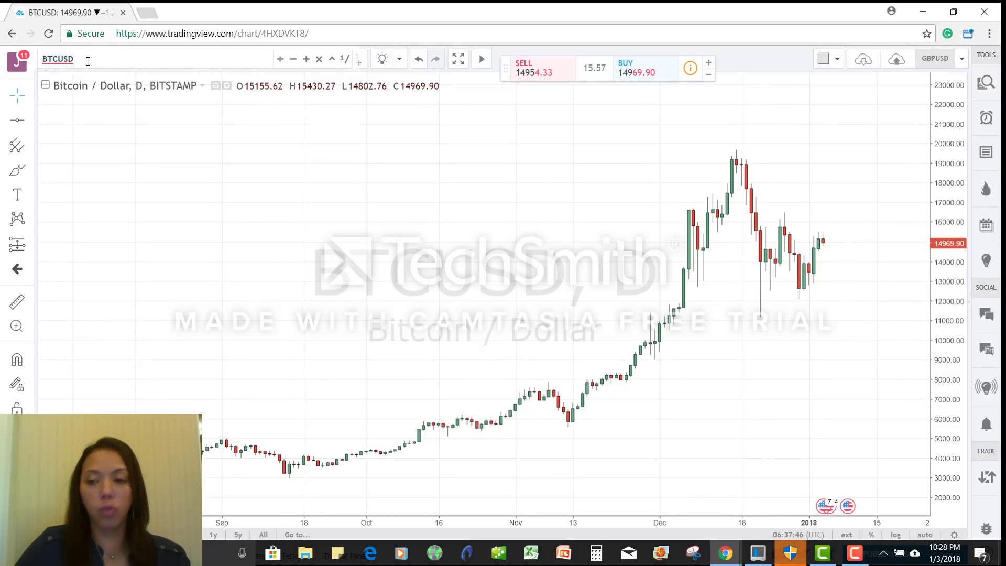